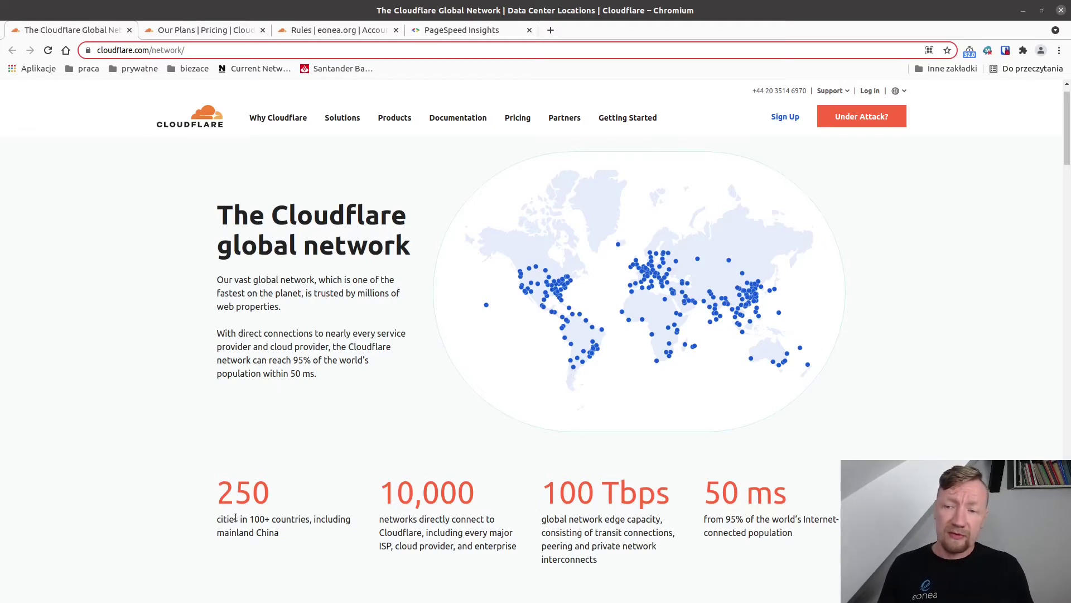
Check the city count on the Cloudflare network page, then bring up the plans page with its pricing comparison
left_click_drag(254, 499, 217, 500)
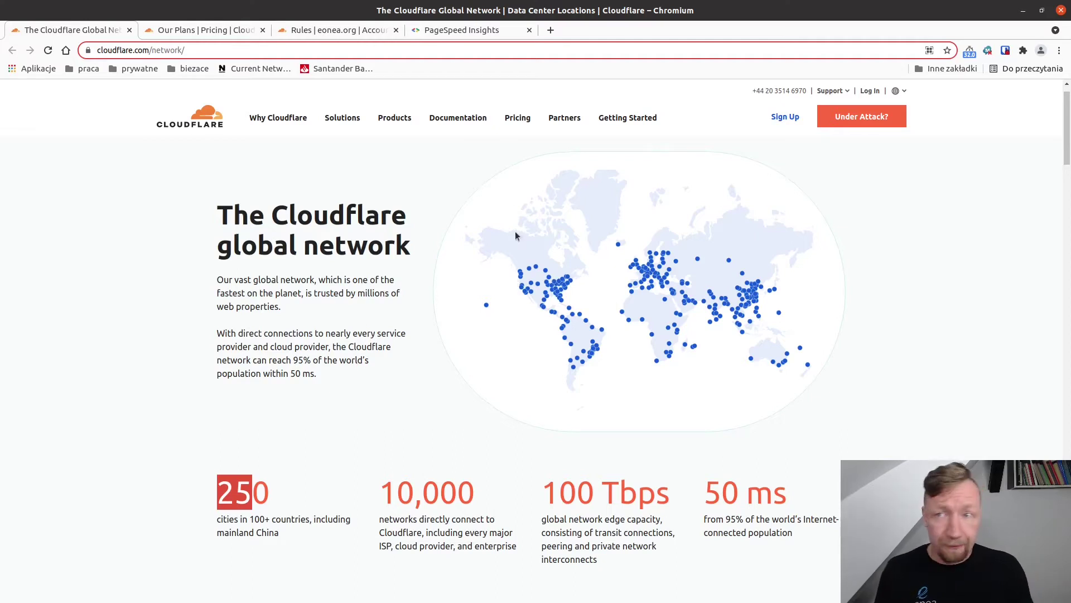
left_click(209, 32)
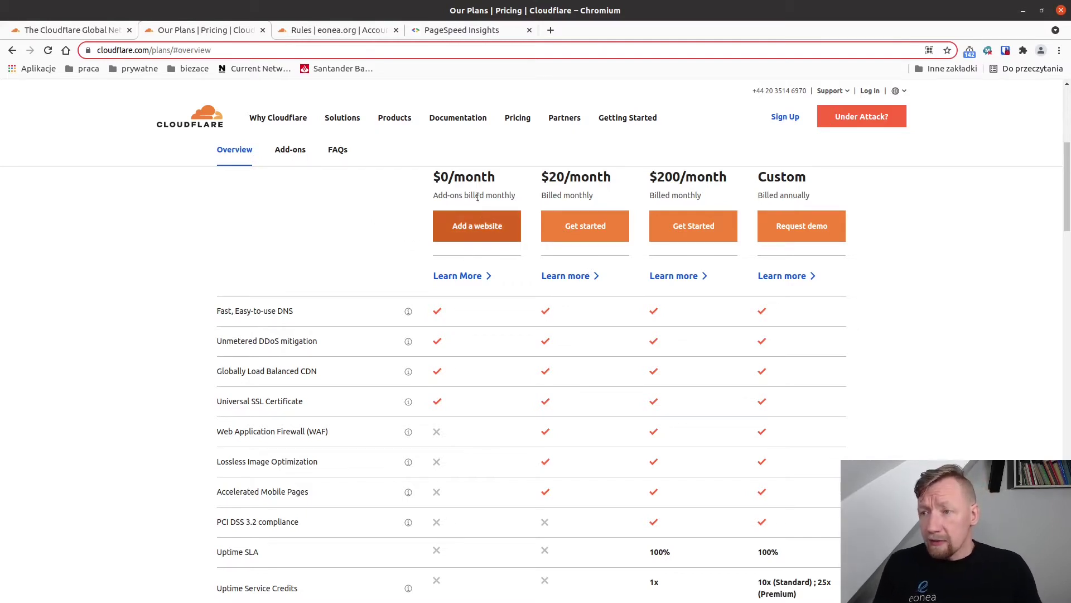
scroll(553, 156, "down", 1)
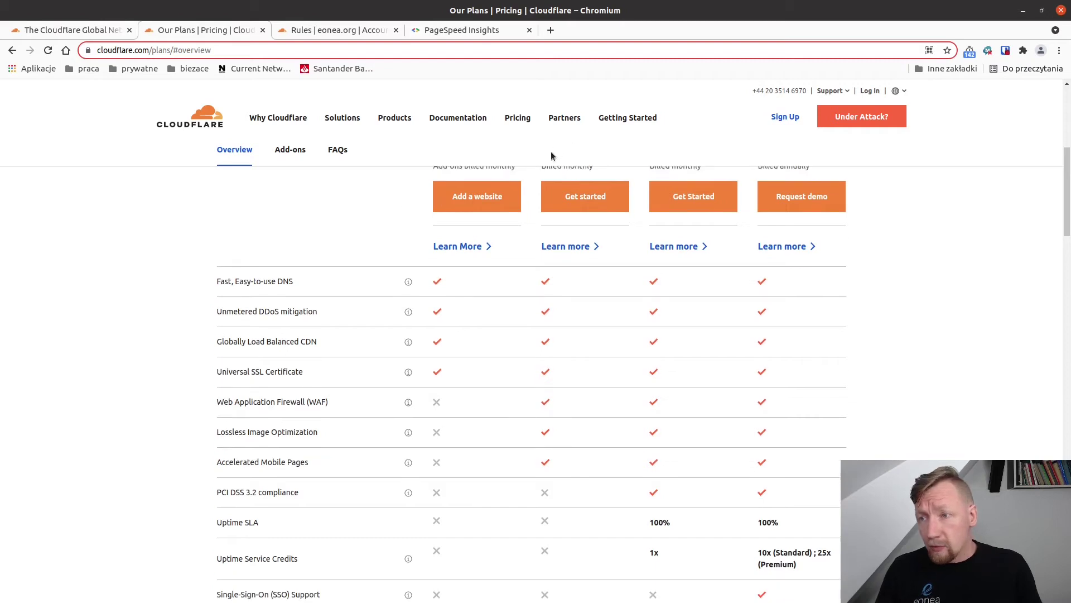
scroll(527, 227, "up", 2)
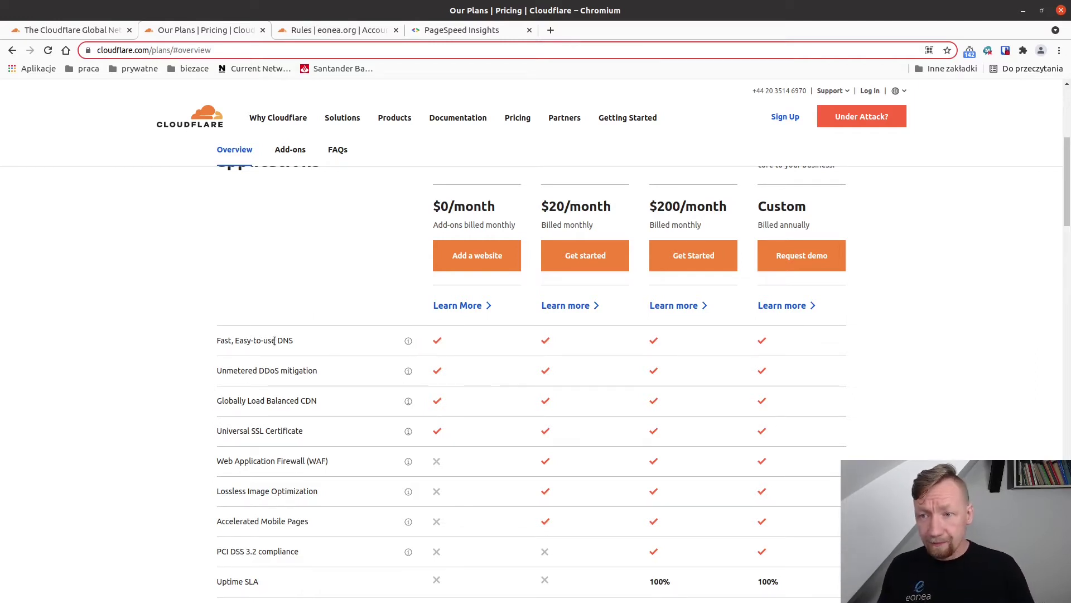
Examine the DNS, DDoS mitigation, load balanced CDN and Universal SSL Certificate rows of the plan comparison
left_click_drag(216, 342, 322, 346)
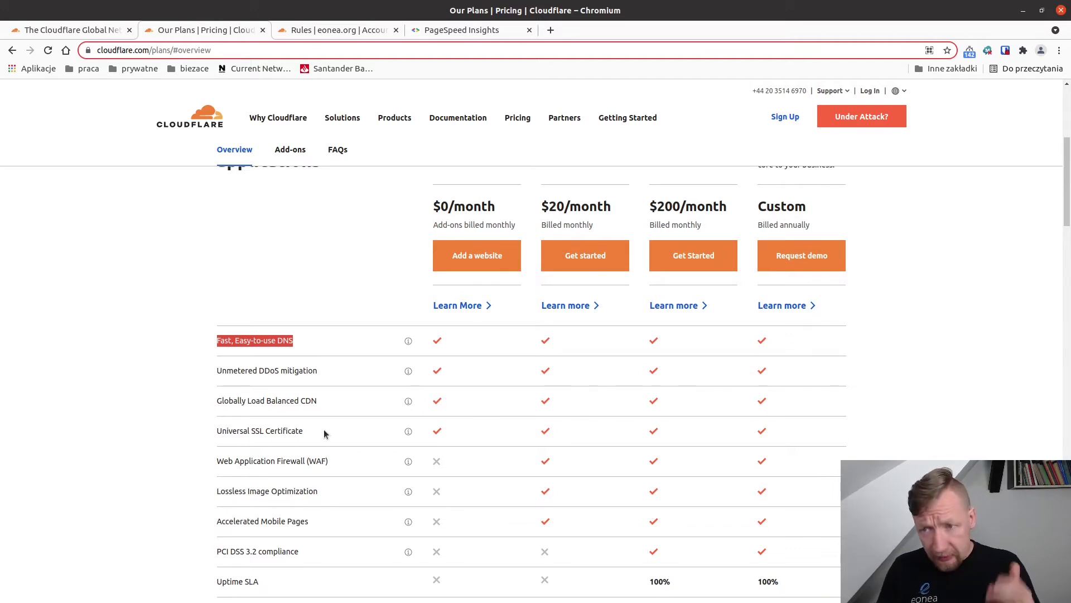
left_click_drag(323, 373, 218, 373)
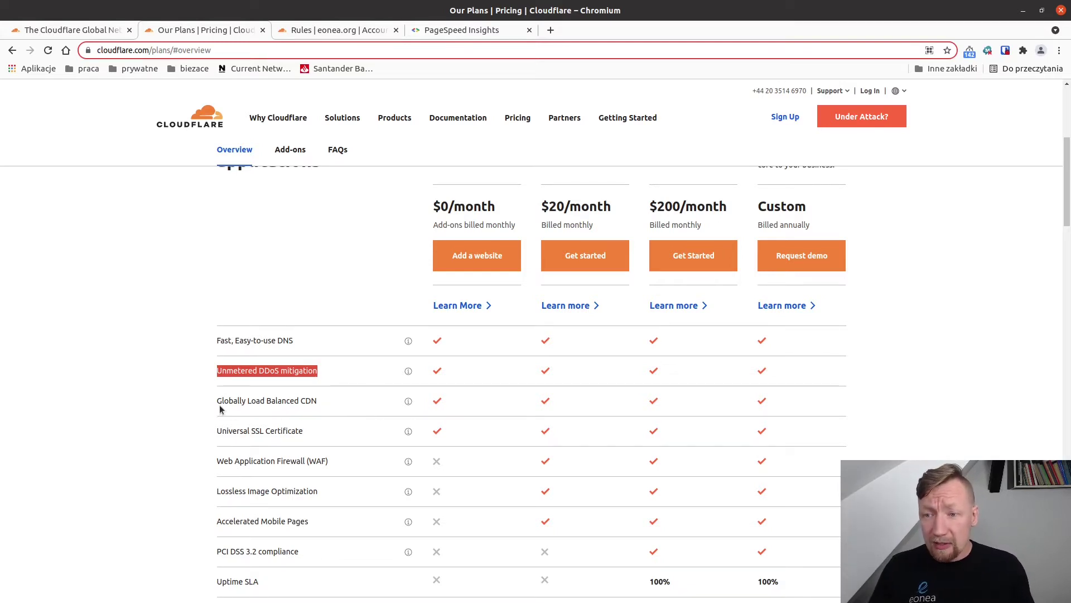
left_click_drag(217, 401, 328, 408)
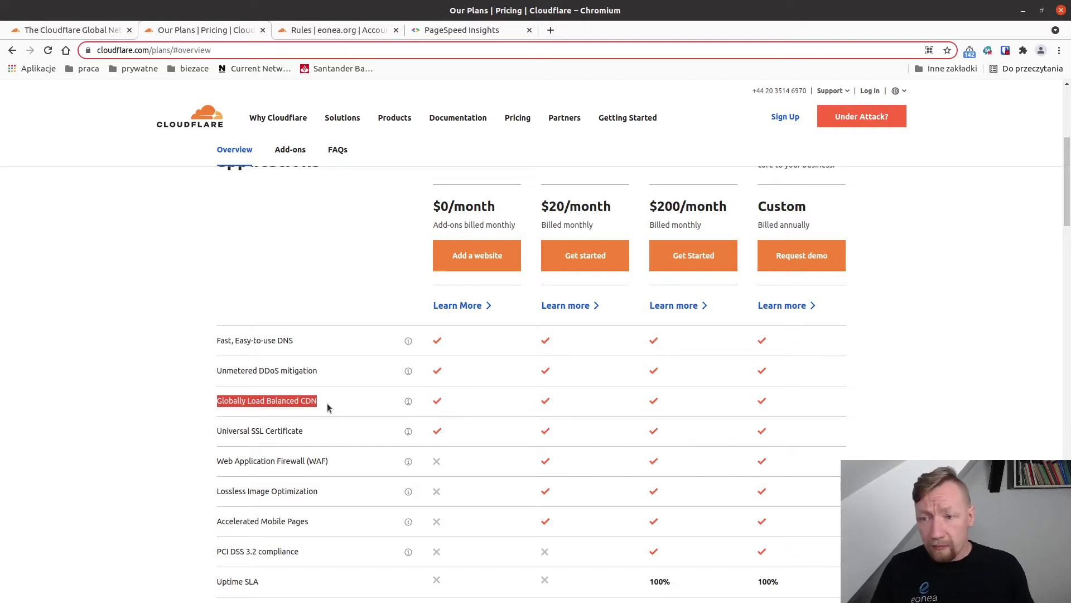
left_click(322, 407)
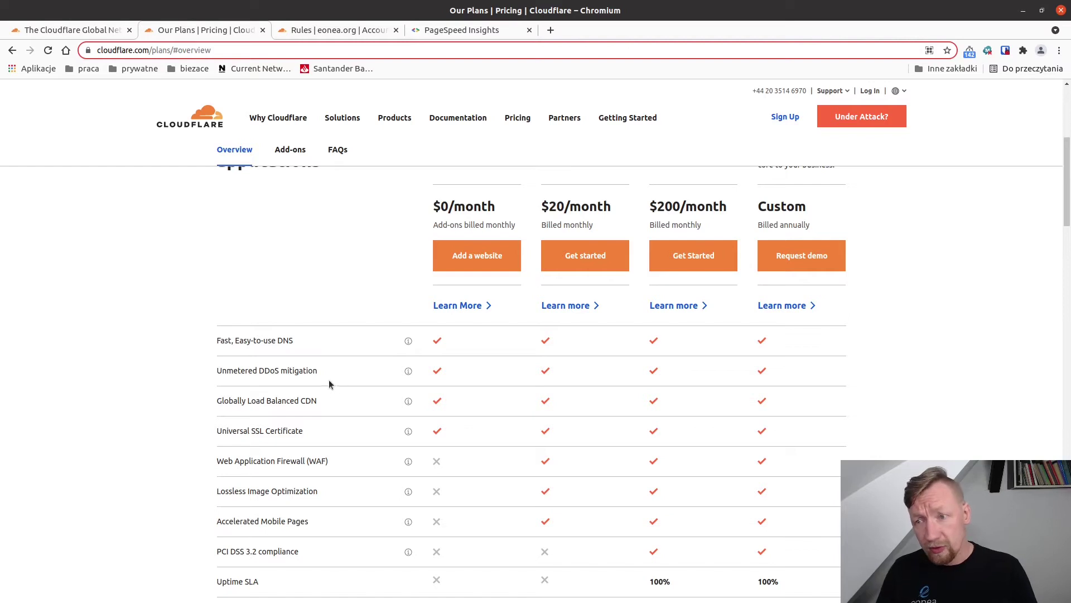
left_click_drag(310, 439, 210, 439)
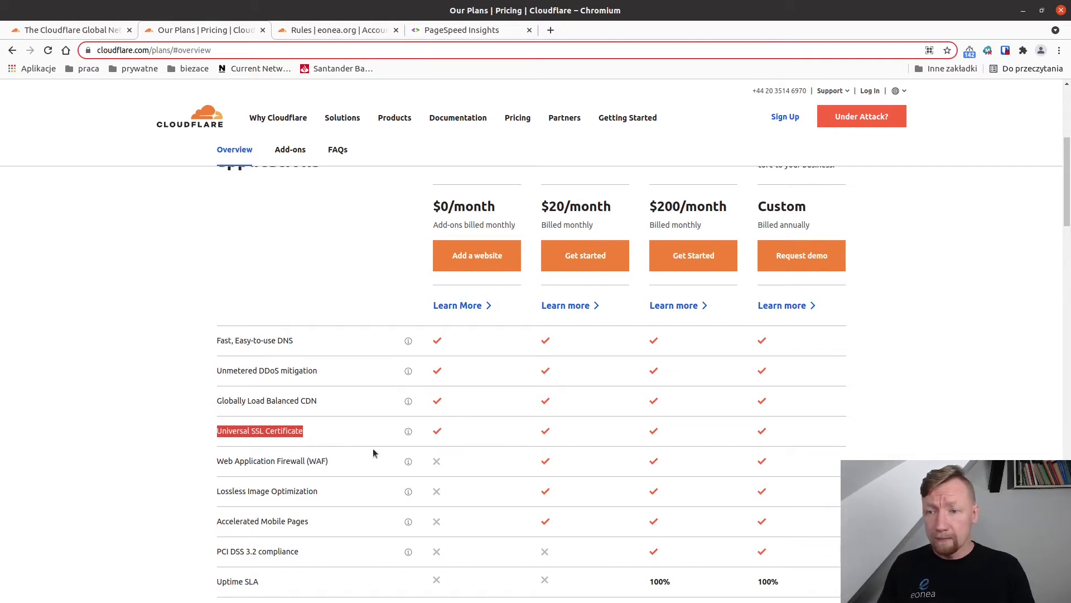
left_click_drag(341, 439, 218, 440)
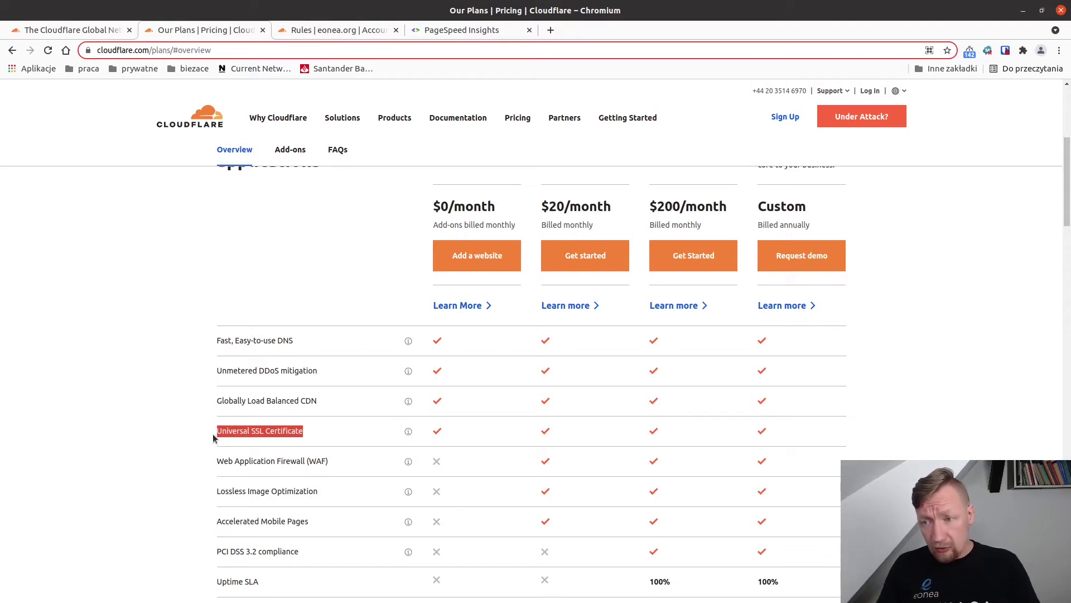
left_click(453, 435)
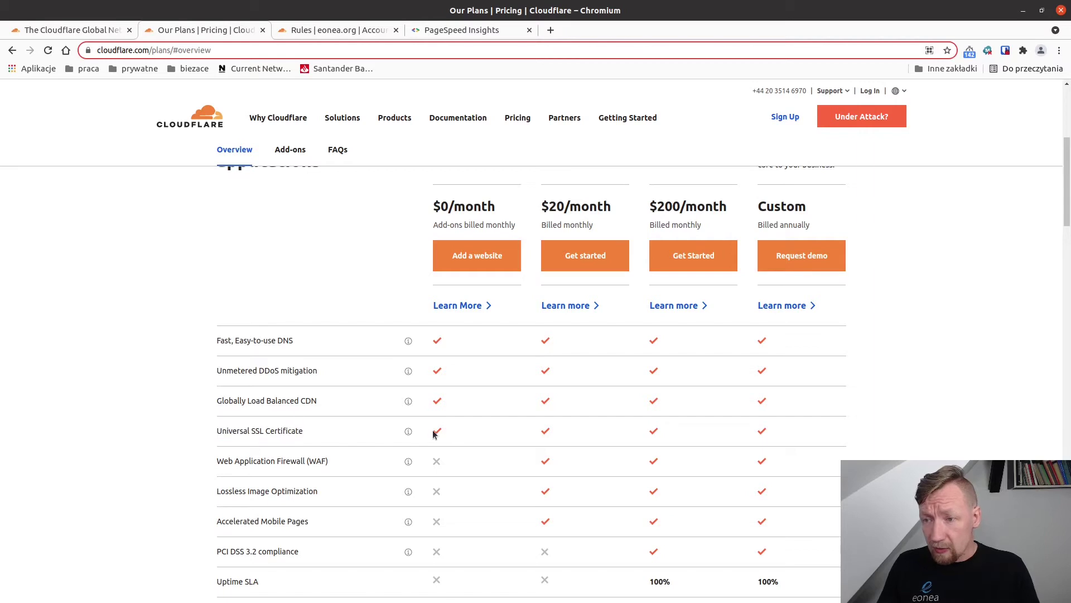
Examine the remaining plan comparison rows from Web Application Firewall through Page Rules and Bot Mitigation to Cloudflare for SaaS
scroll(409, 469, "down", 1)
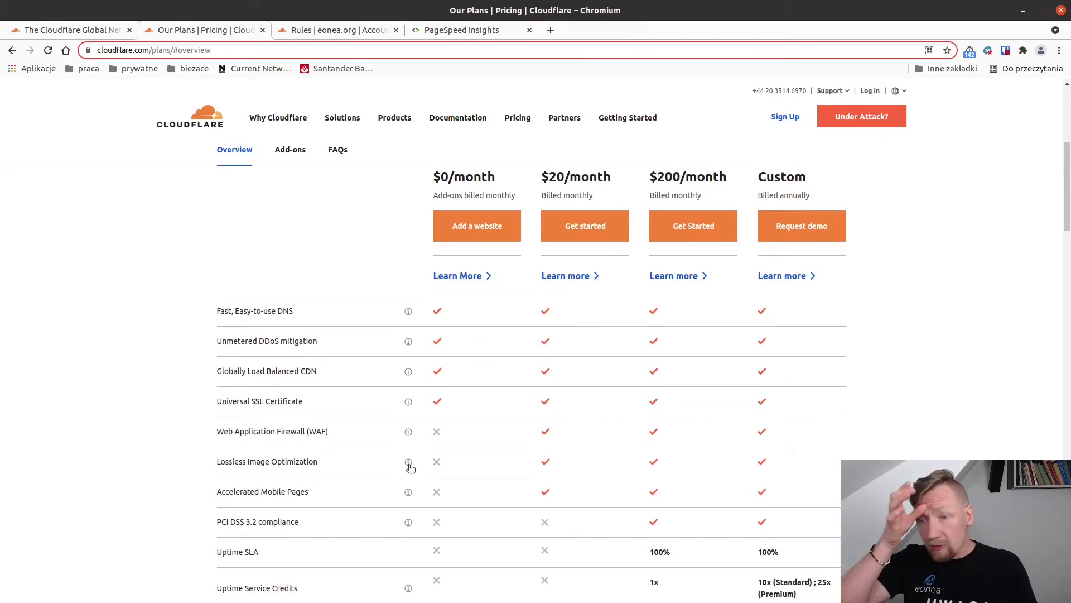
scroll(410, 467, "down", 2)
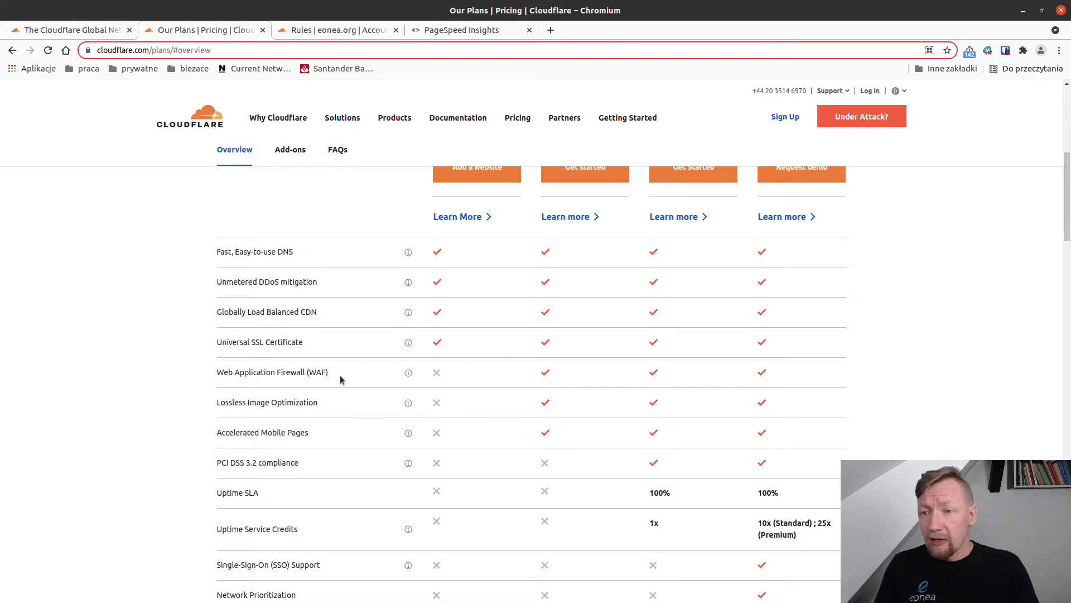
left_click_drag(333, 375, 206, 380)
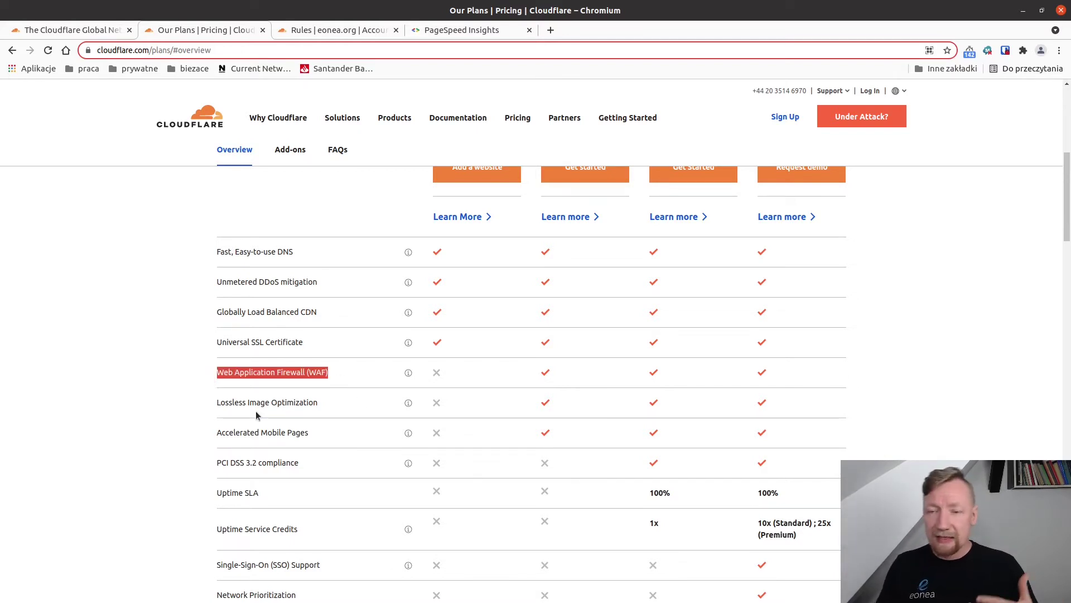
scroll(252, 464, "down", 1)
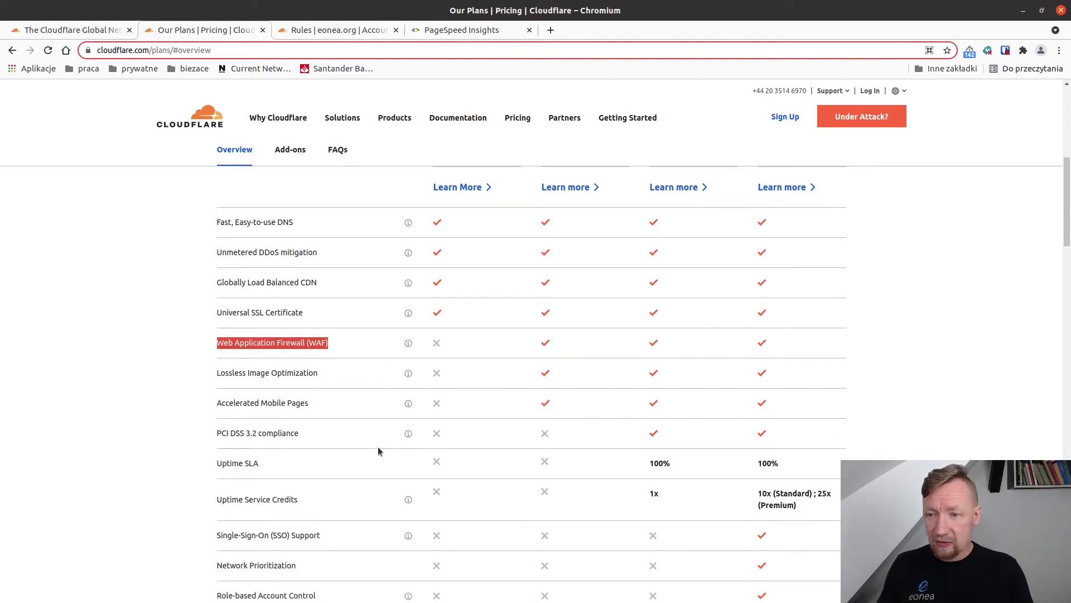
scroll(370, 490, "down", 4)
scroll(369, 490, "down", 1)
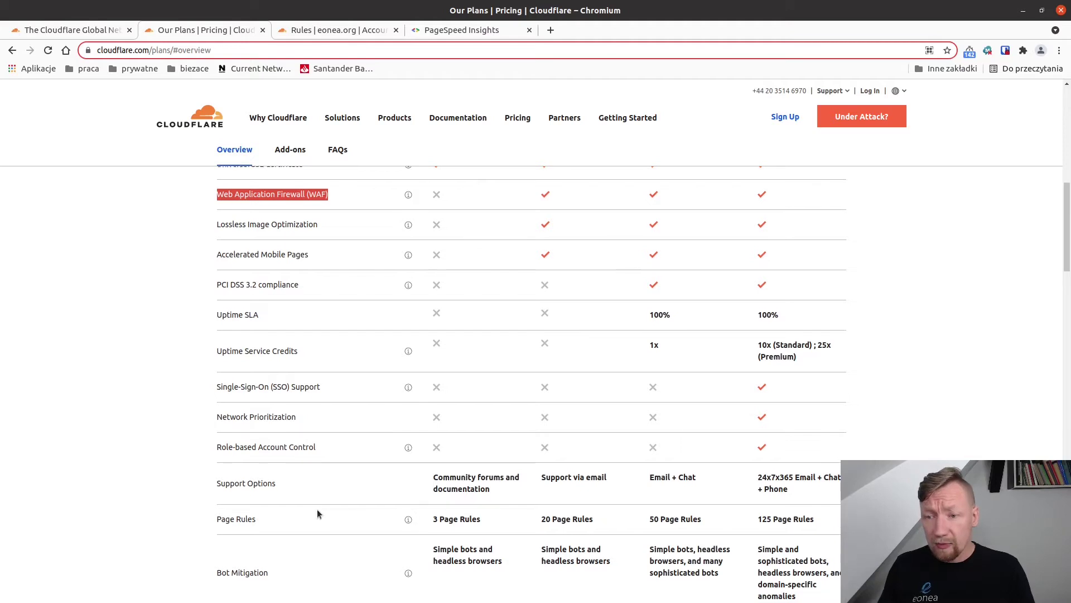
scroll(311, 510, "down", 3)
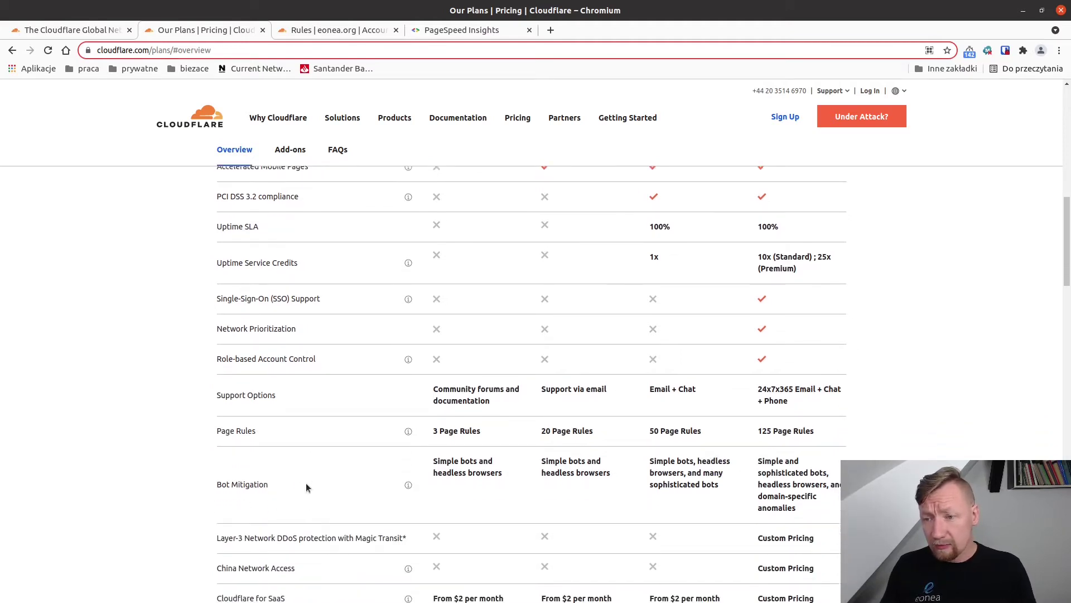
left_click_drag(268, 484, 222, 484)
scroll(302, 553, "down", 2)
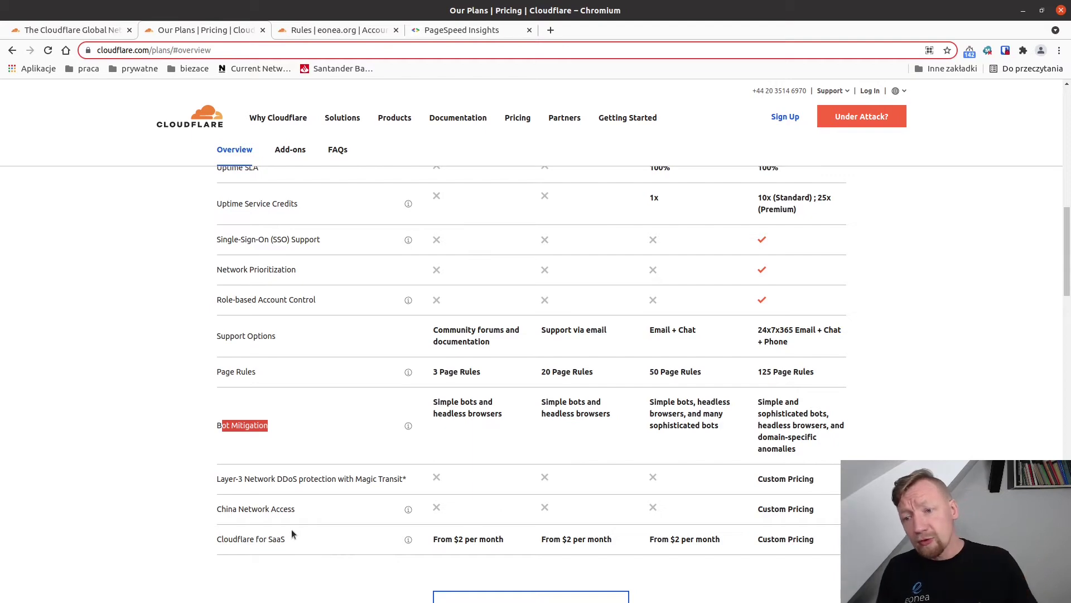
scroll(293, 529, "down", 2)
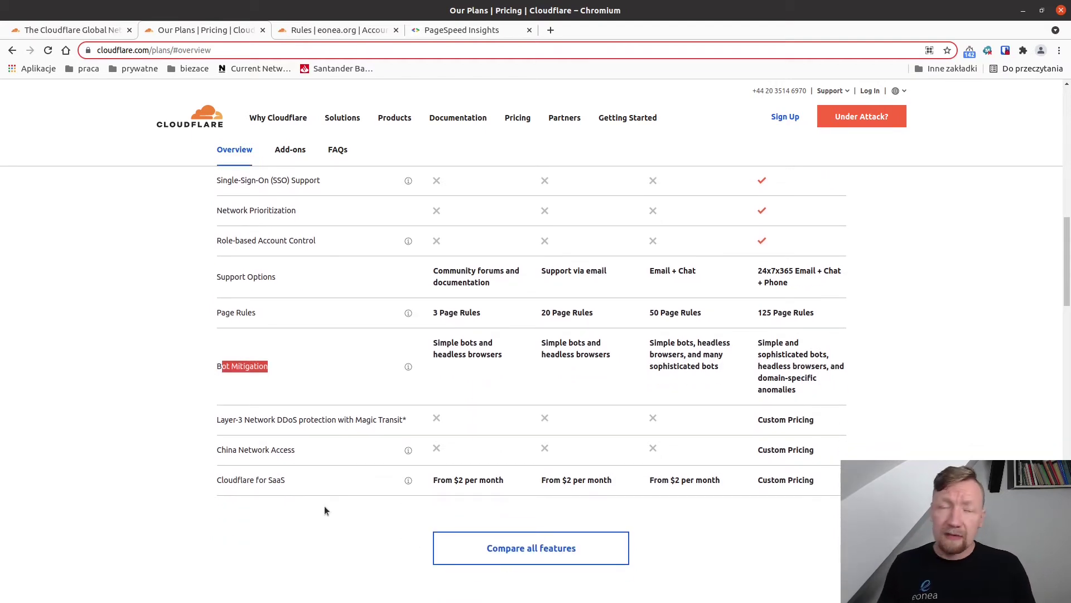
Return to the start of the feature comparison and highlight the Globally Load Balanced CDN row
scroll(323, 478, "up", 14)
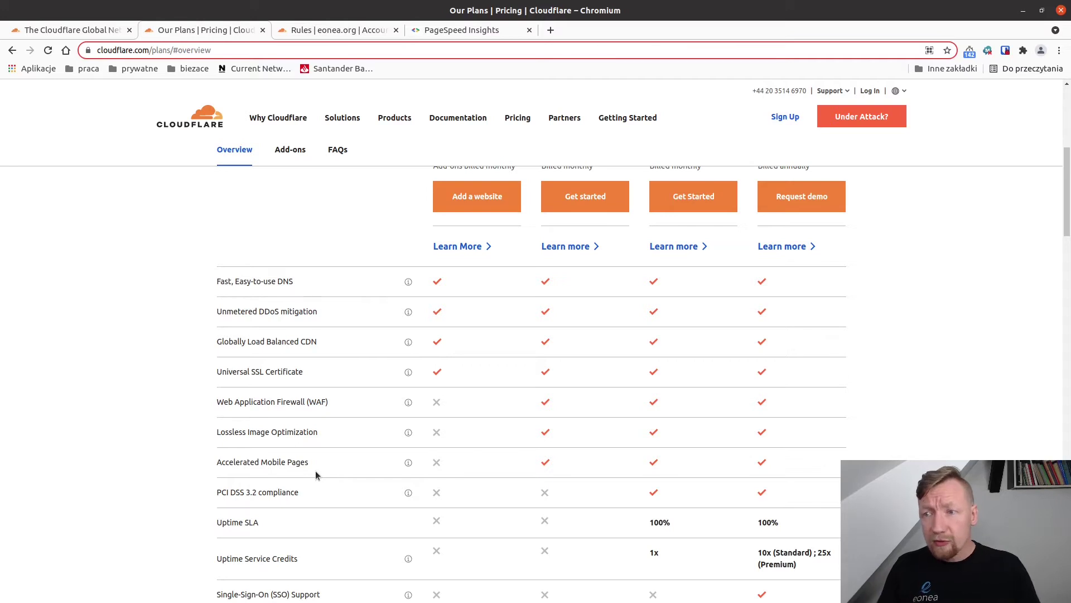
scroll(316, 475, "up", 1)
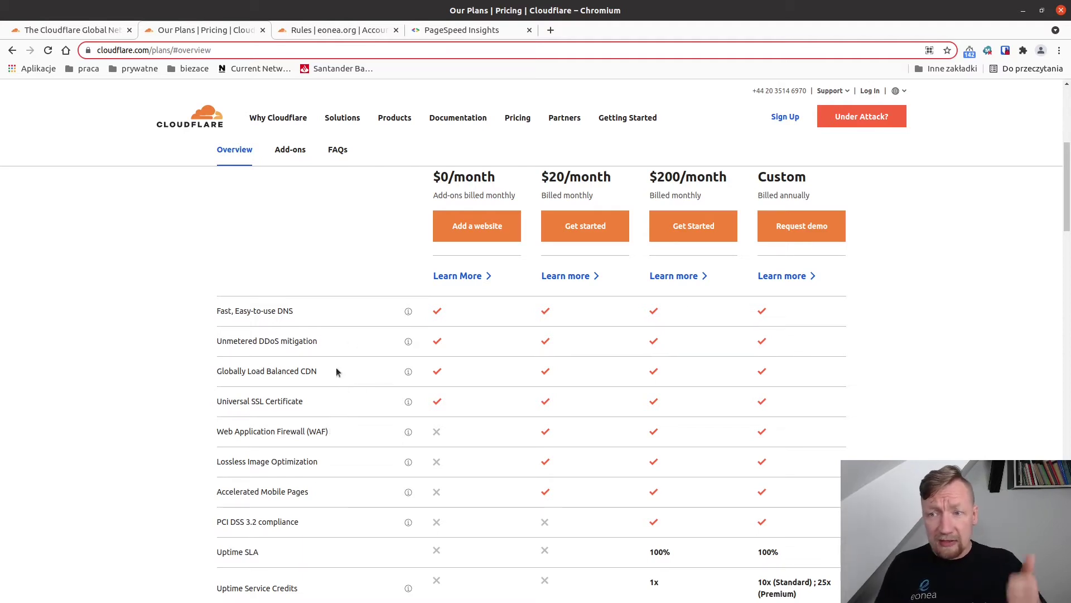
left_click_drag(327, 376, 212, 378)
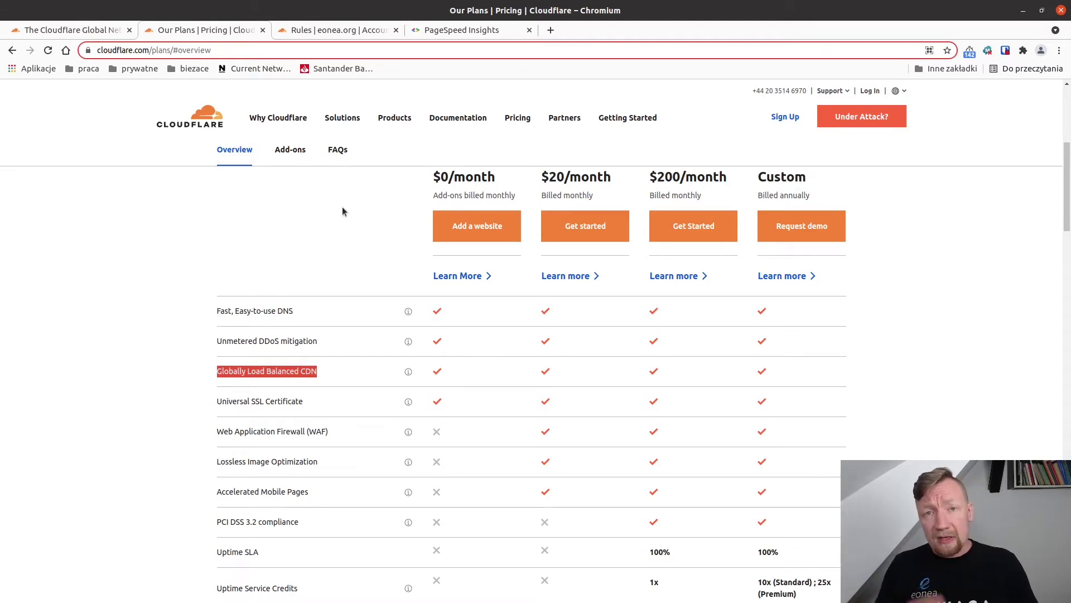
Switch to the Cloudflare dashboard and add the site eonea.org
key("ctrl+Tab")
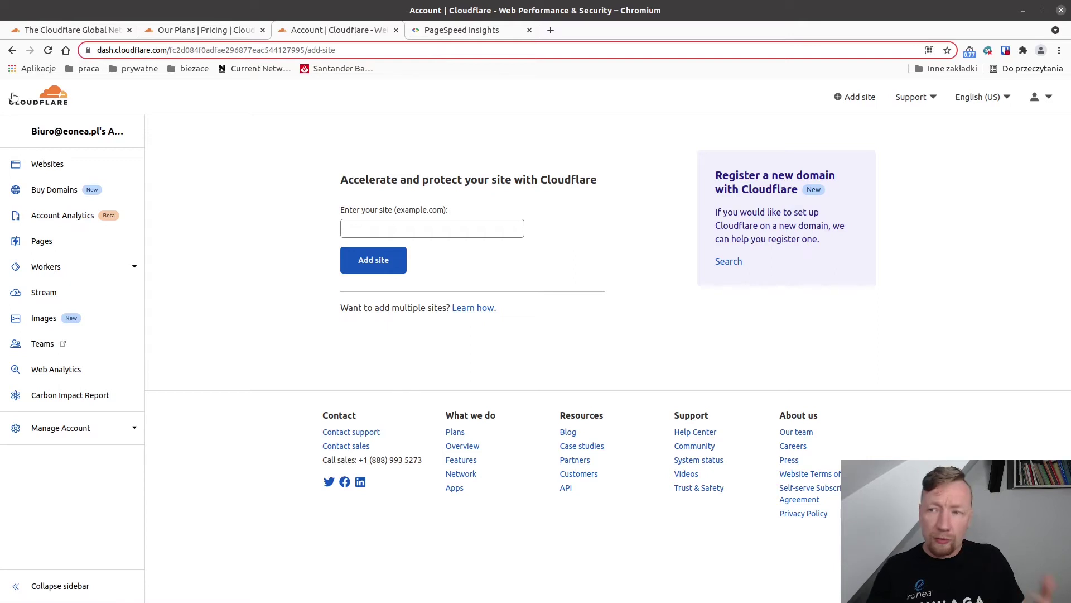
left_click(380, 229)
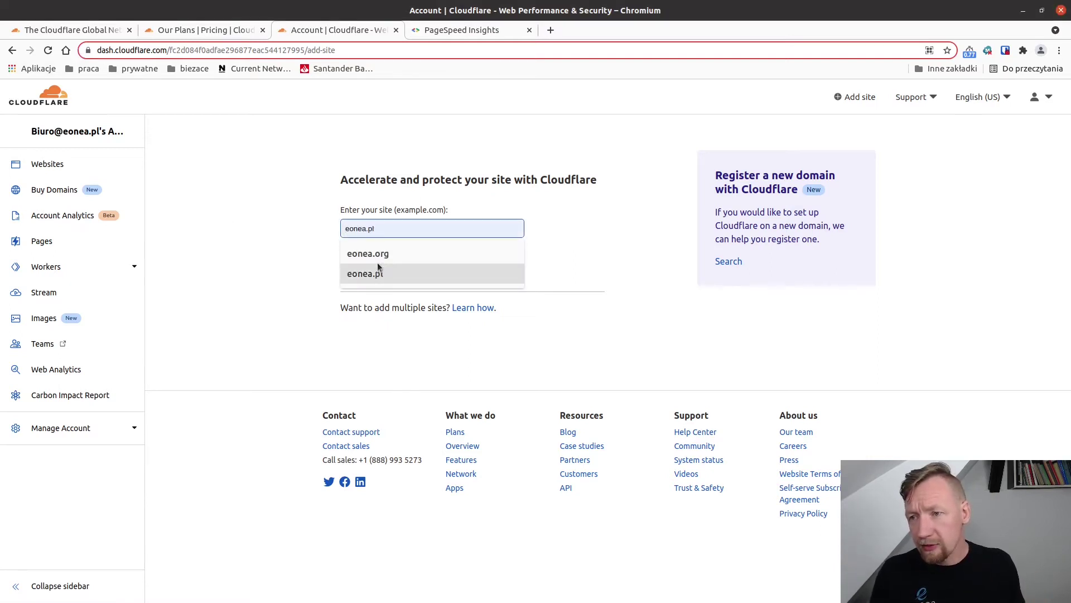
left_click(374, 258)
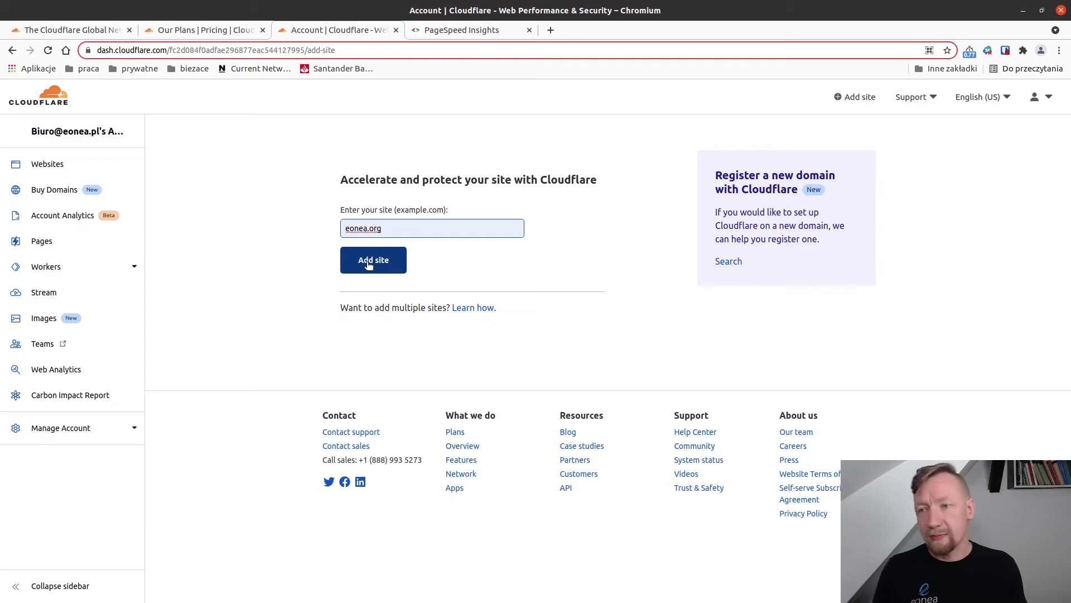
left_click(368, 264)
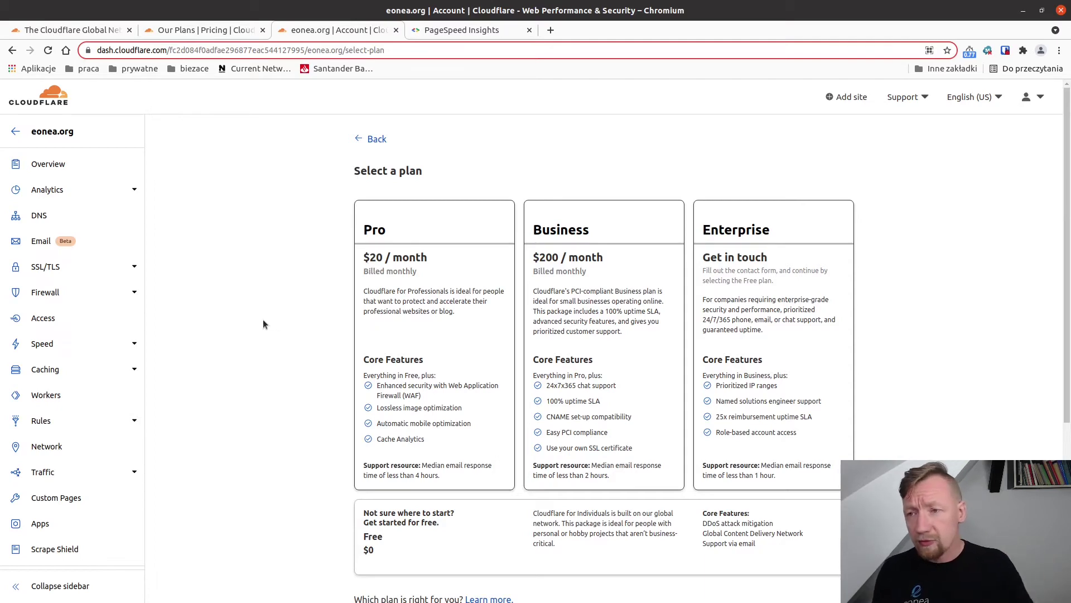
Choose the Free $0 plan for eonea.org and continue to the DNS record review
scroll(256, 285, "down", 1)
scroll(251, 272, "down", 3)
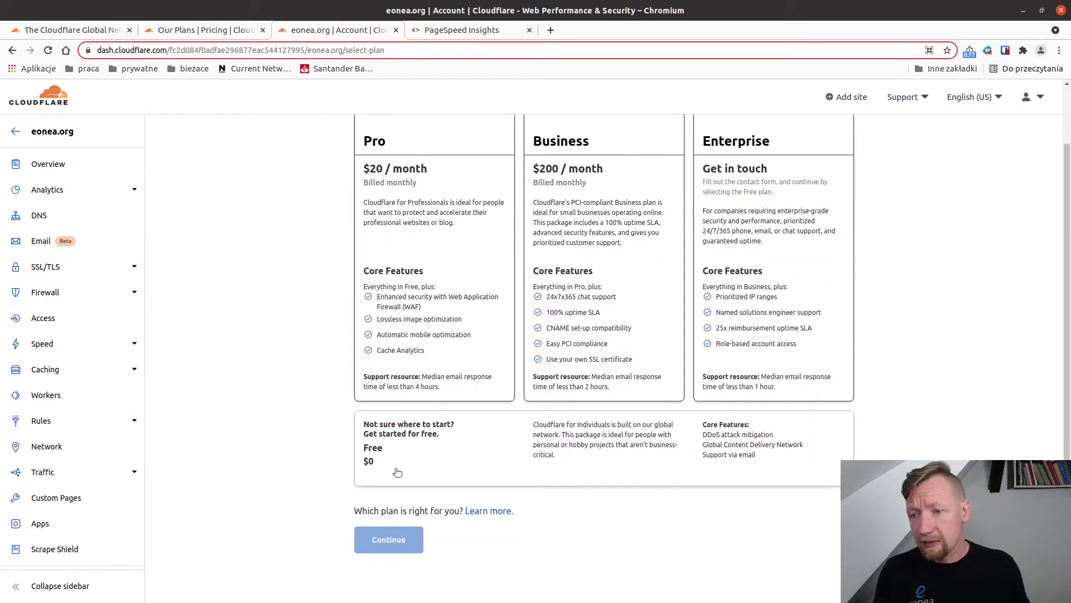
left_click(413, 474)
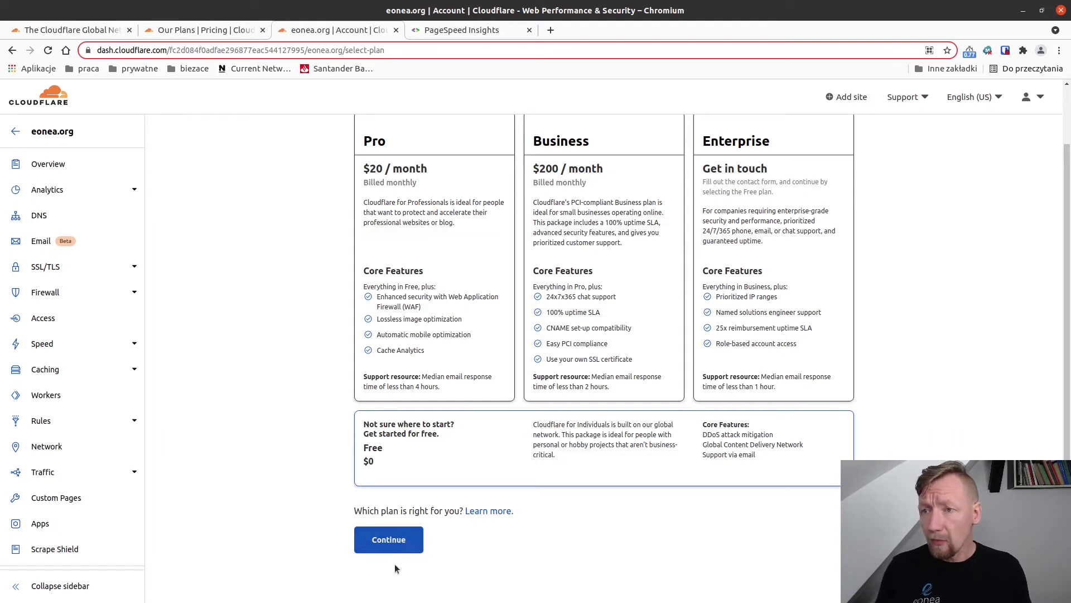
left_click(387, 538)
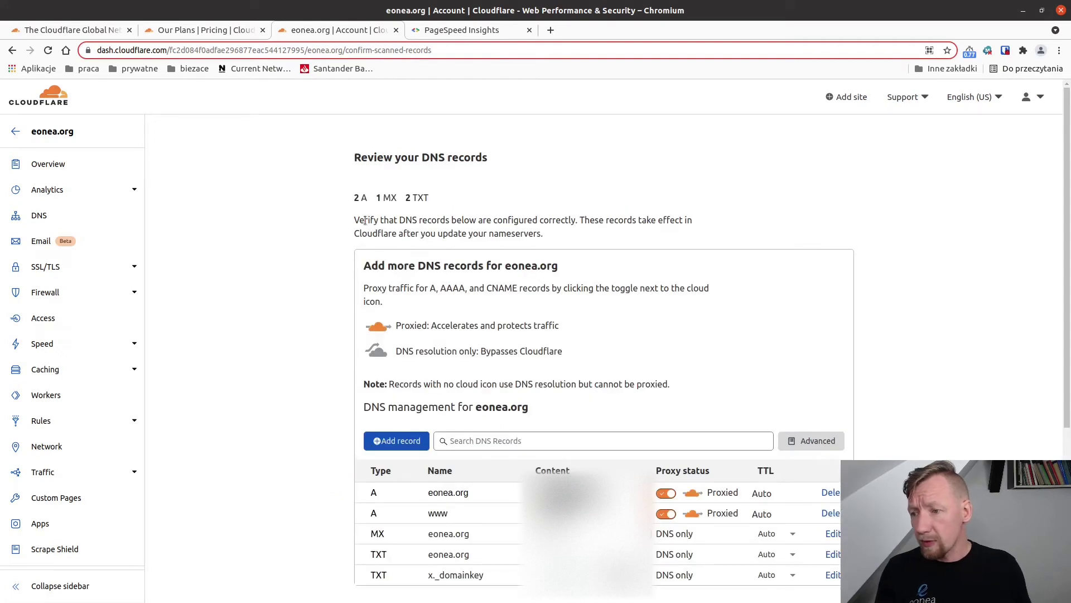
Review the scanned DNS records, checking the proxy status, name and content of the eonea.org A record
scroll(368, 221, "down", 2)
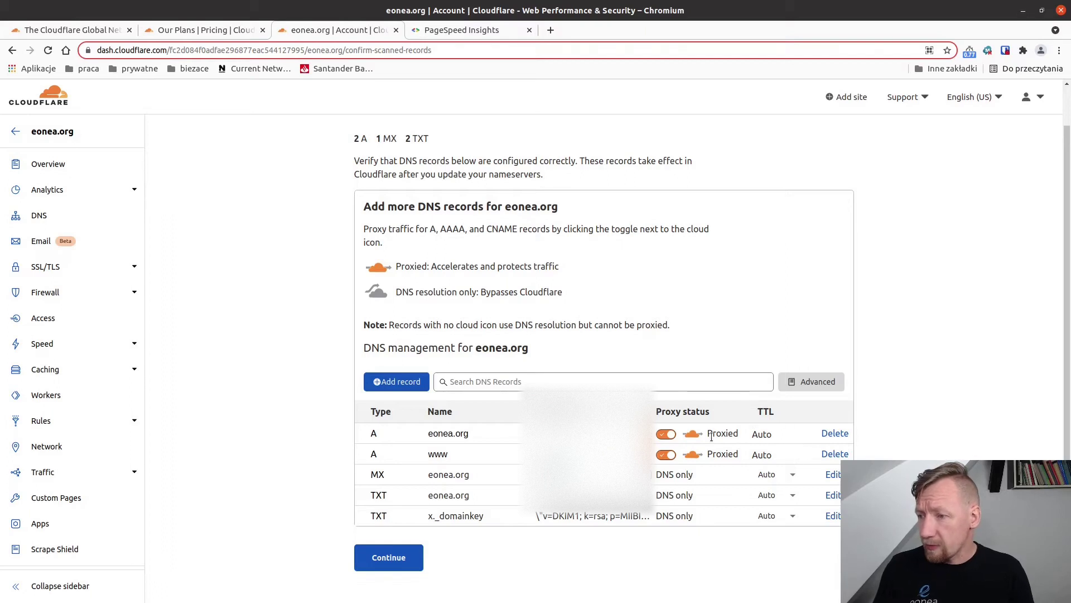
left_click_drag(708, 435, 739, 439)
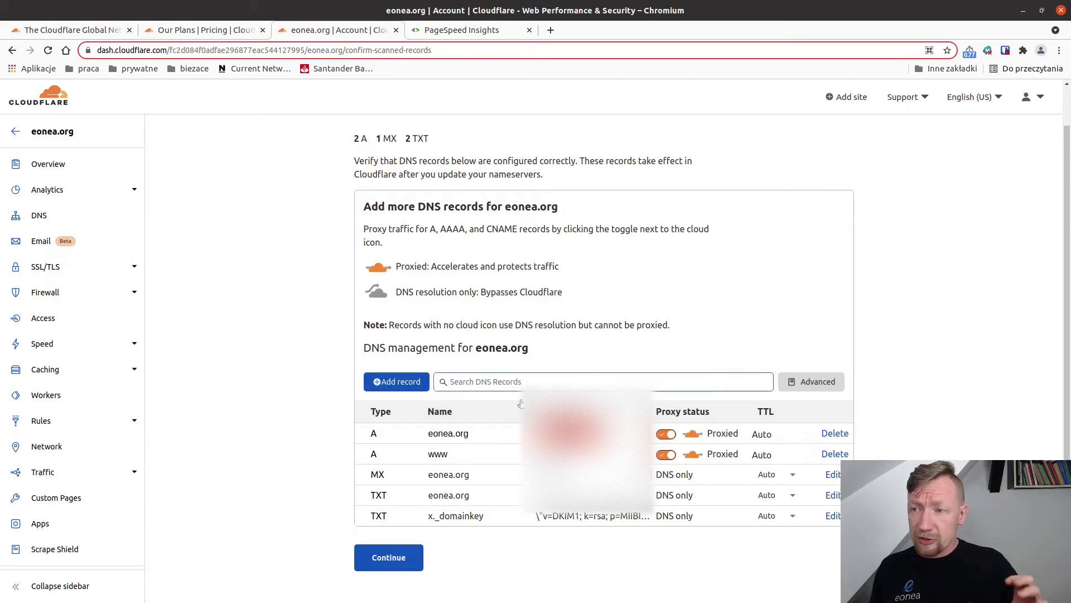
left_click(476, 433)
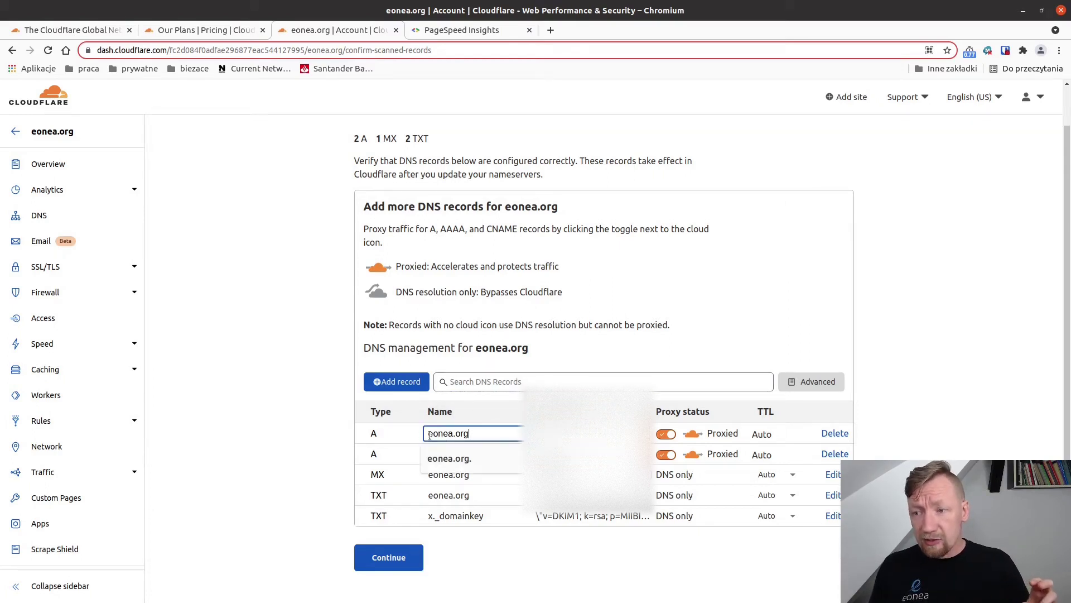
left_click(470, 434)
left_click_drag(606, 433, 522, 431)
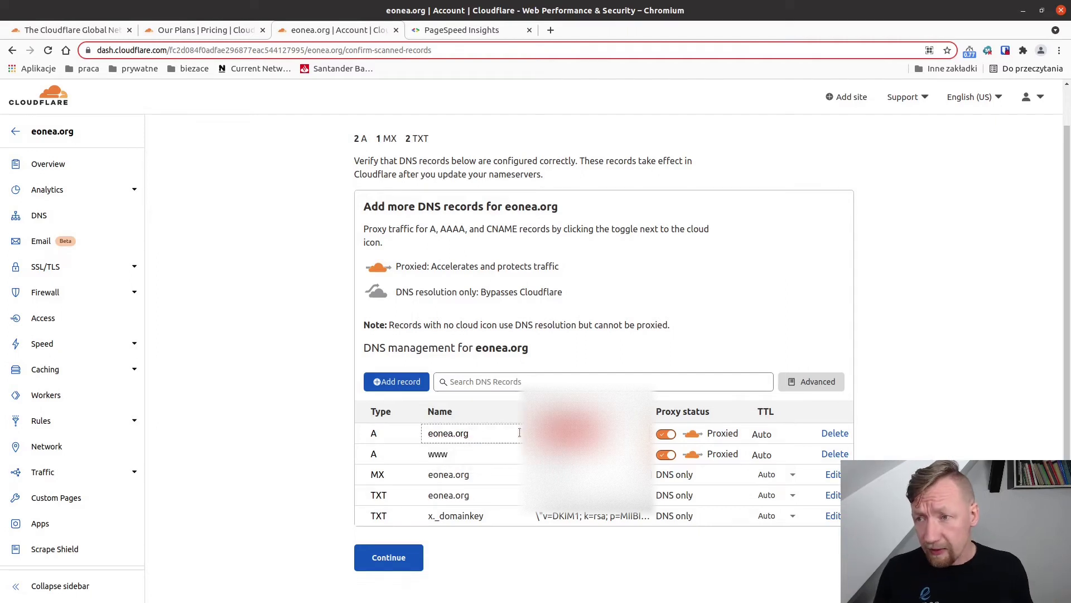
Accept the scanned DNS records and open the DNS management page for eonea.org
left_click(405, 559)
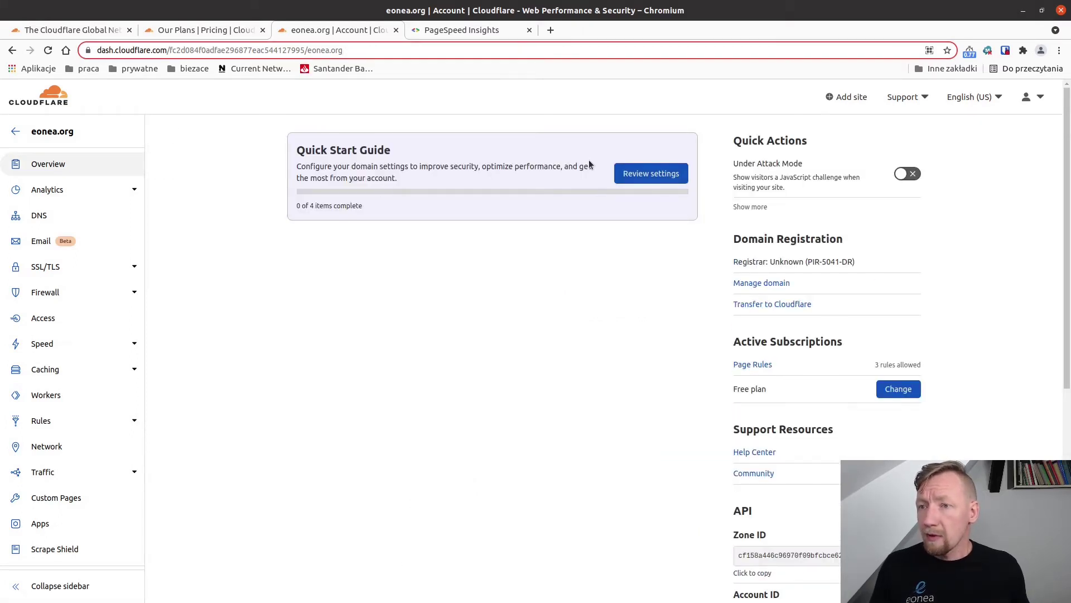
left_click(45, 222)
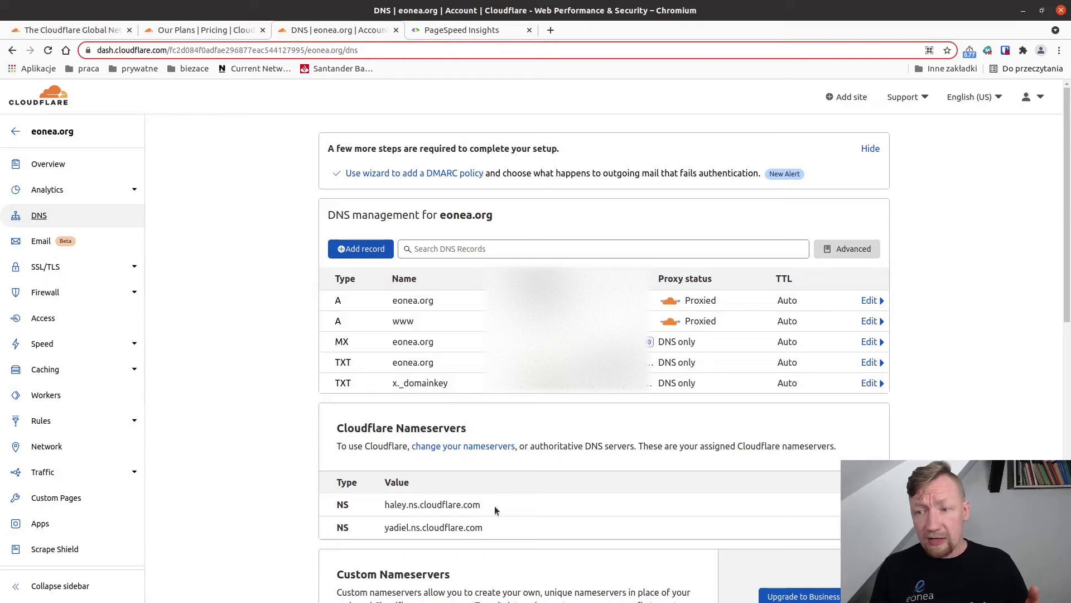
Examine the two assigned Cloudflare nameservers for eonea.org, highlighting haley.ns.cloudflare.com and yadiel.ns.cloudflare.com in turn
left_click_drag(493, 506, 368, 510)
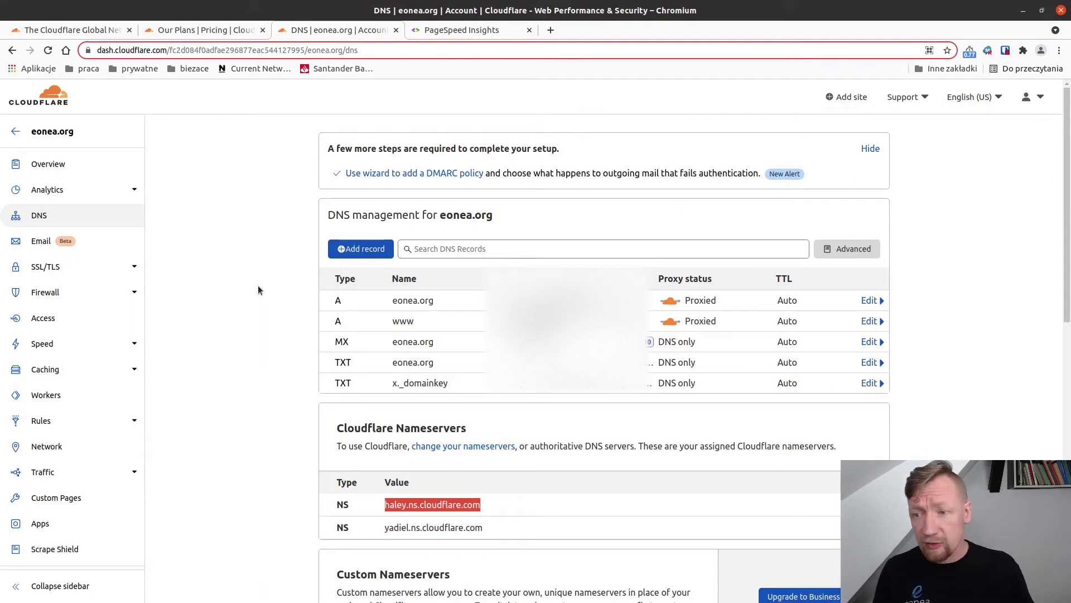
left_click_drag(491, 508, 382, 507)
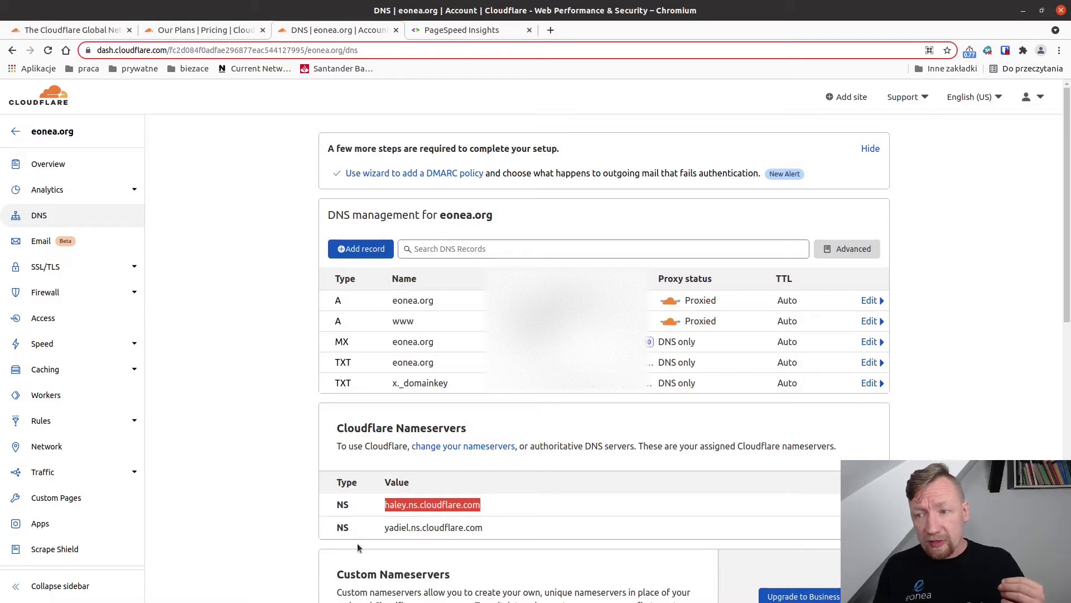
left_click(478, 504)
left_click_drag(478, 504, 384, 505)
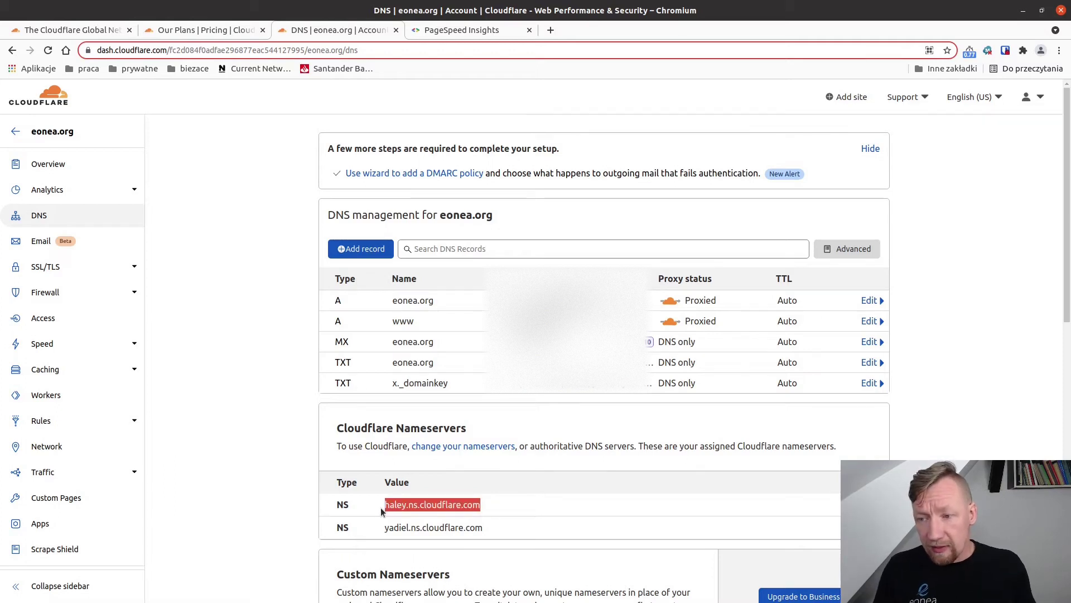
left_click_drag(483, 528, 382, 530)
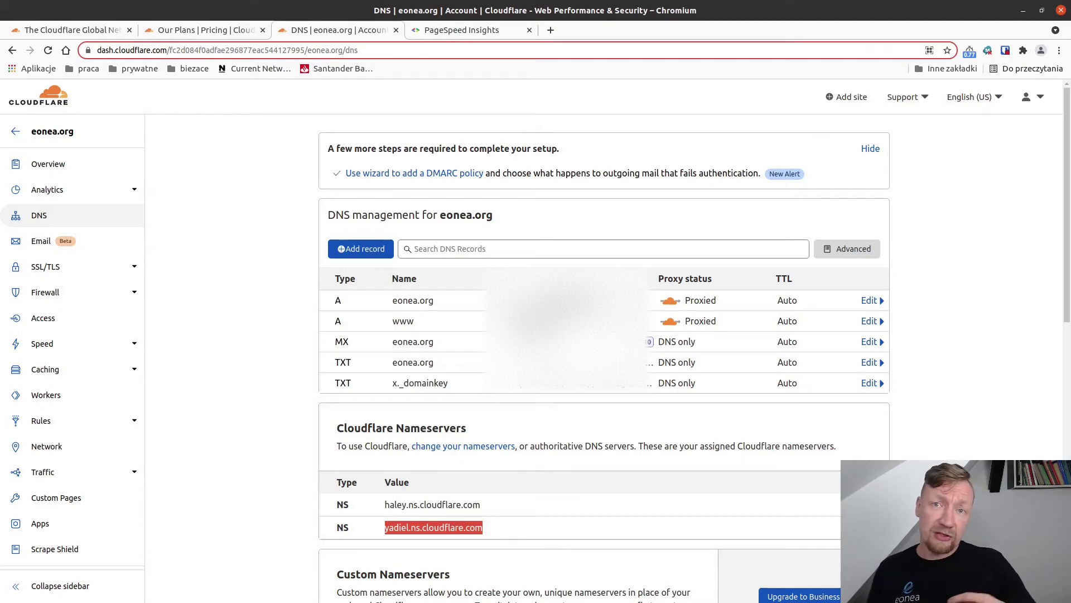
scroll(162, 497, "down", 1)
scroll(173, 491, "down", 2)
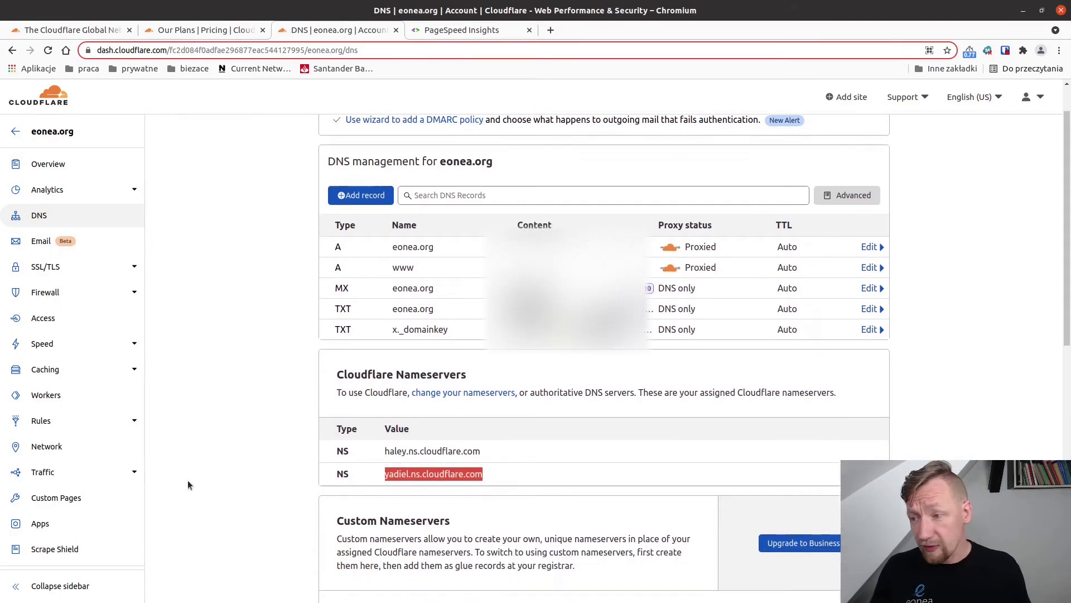
scroll(222, 480, "up", 2)
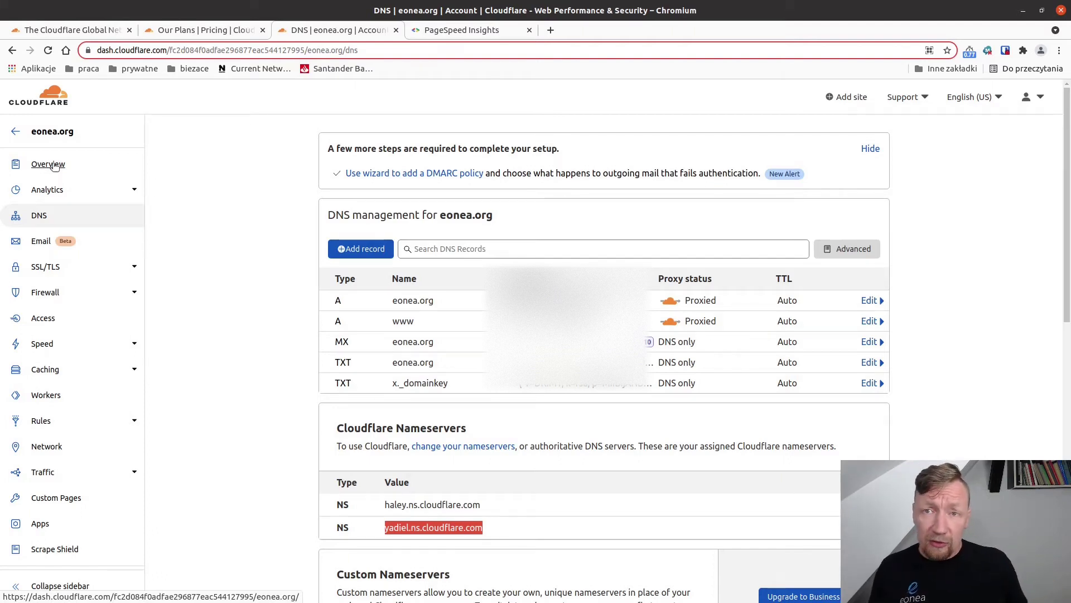
Review the eonea.org overview statistics and open the detailed web traffic analytics
left_click(54, 166)
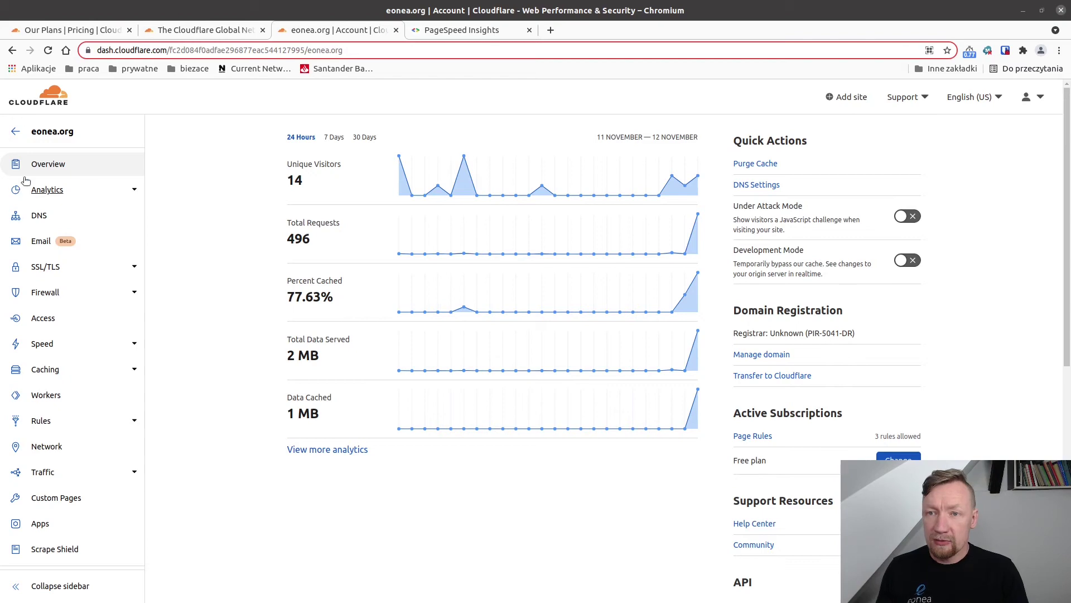
left_click(40, 167)
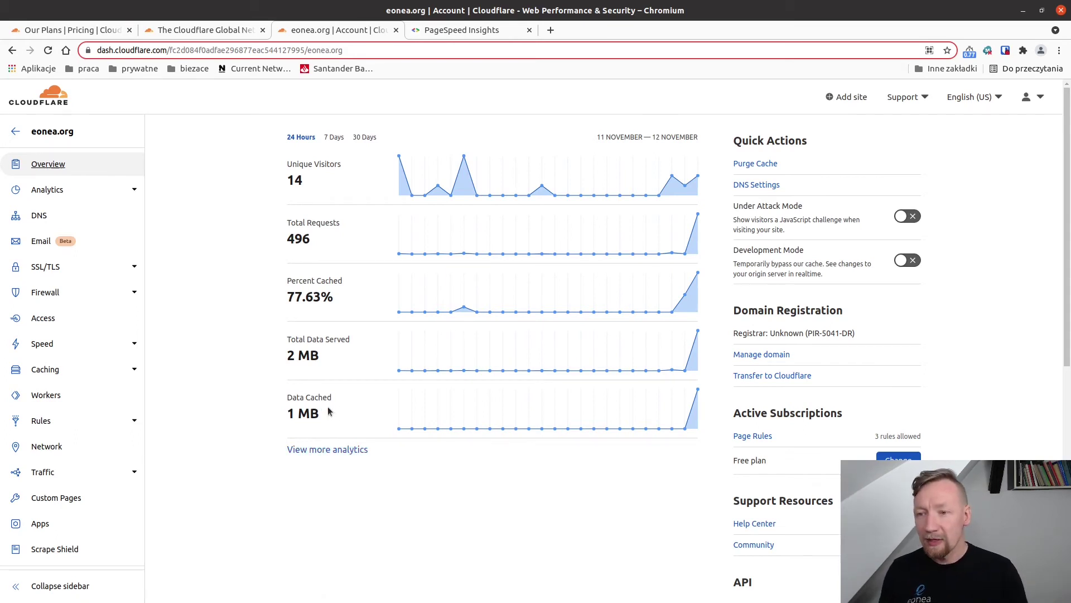
left_click(340, 453)
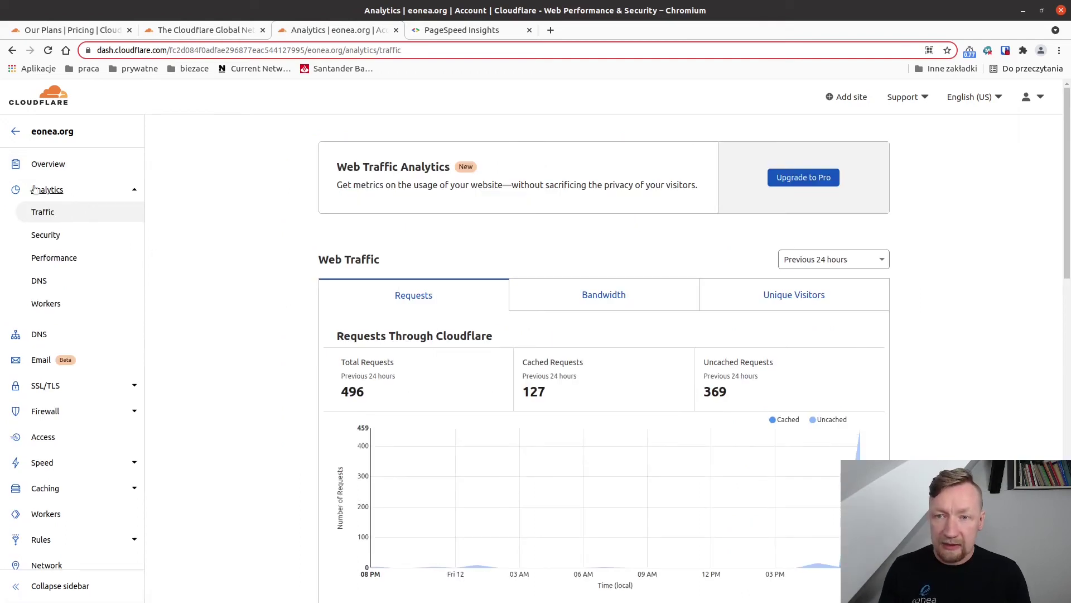
scroll(187, 257, "down", 1)
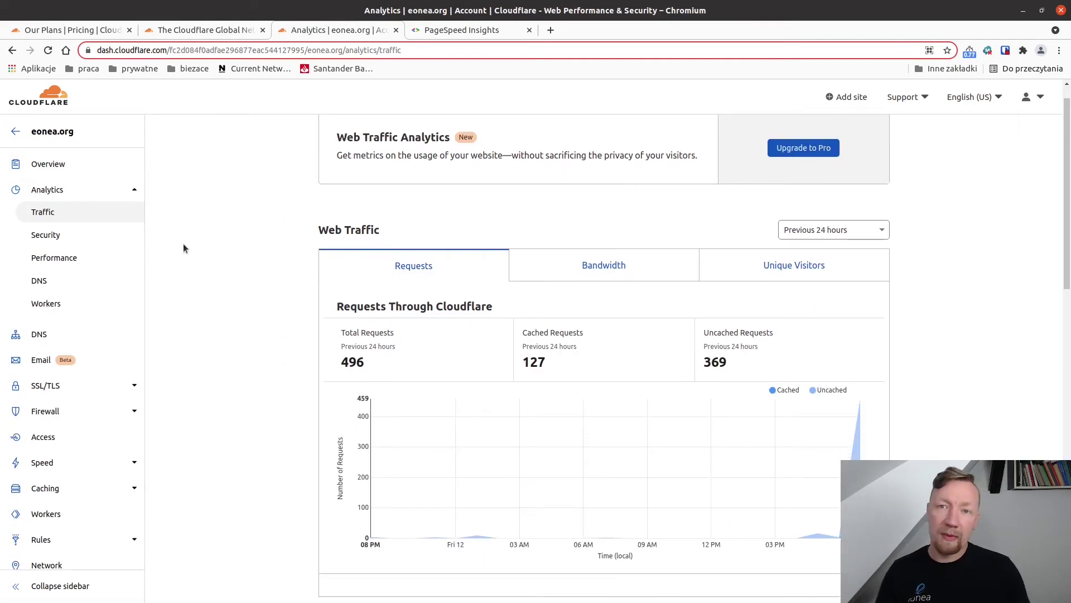
scroll(198, 241, "down", 1)
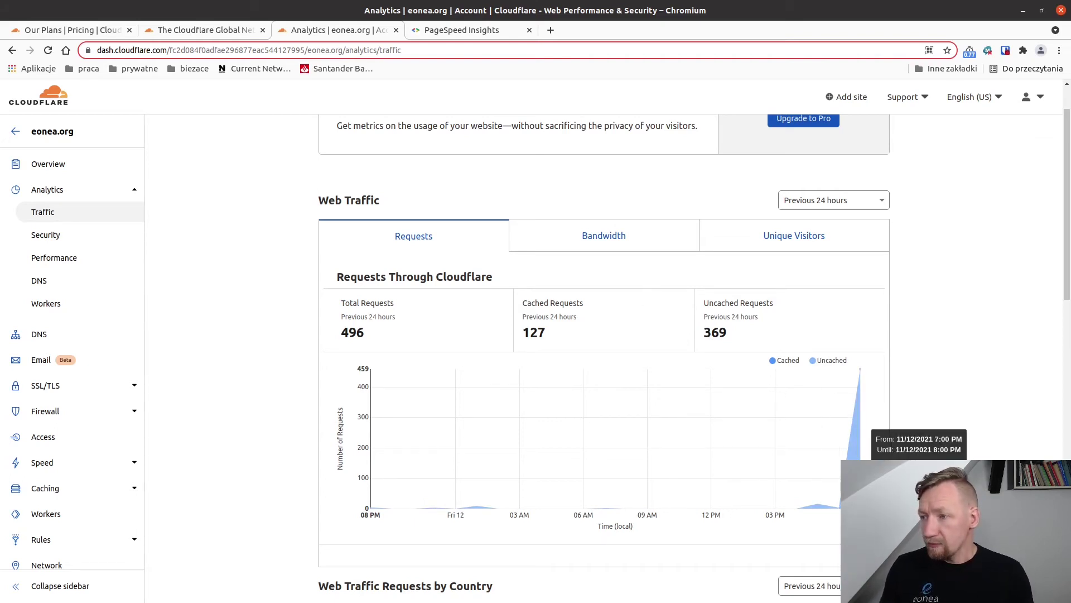
Compare the bandwidth, unique visitors and requests charts in the web traffic analytics for the previous 24 hours
left_click(601, 237)
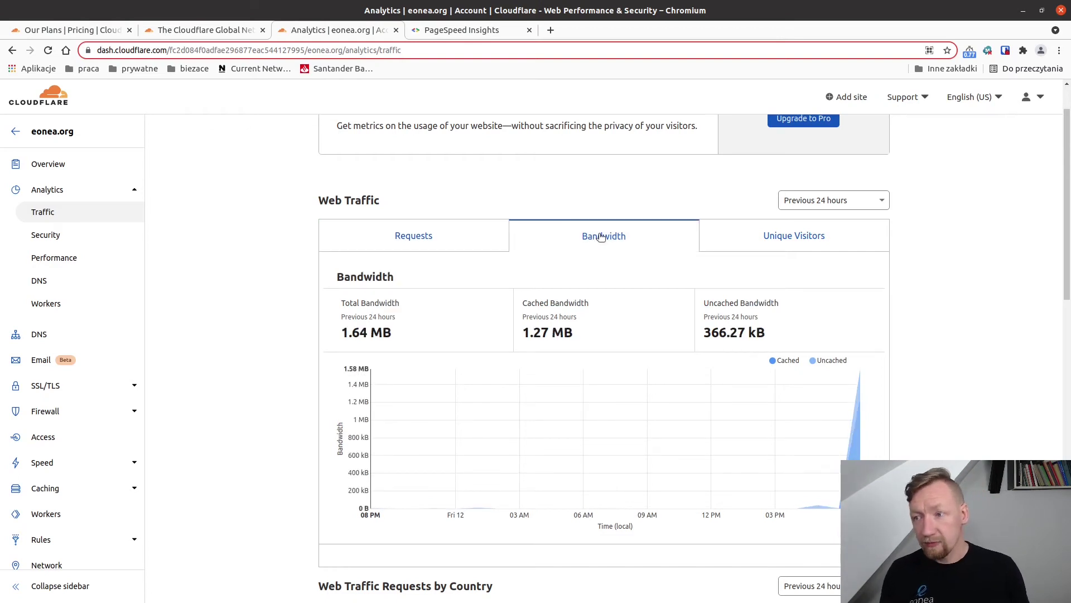
mouse_move(861, 403)
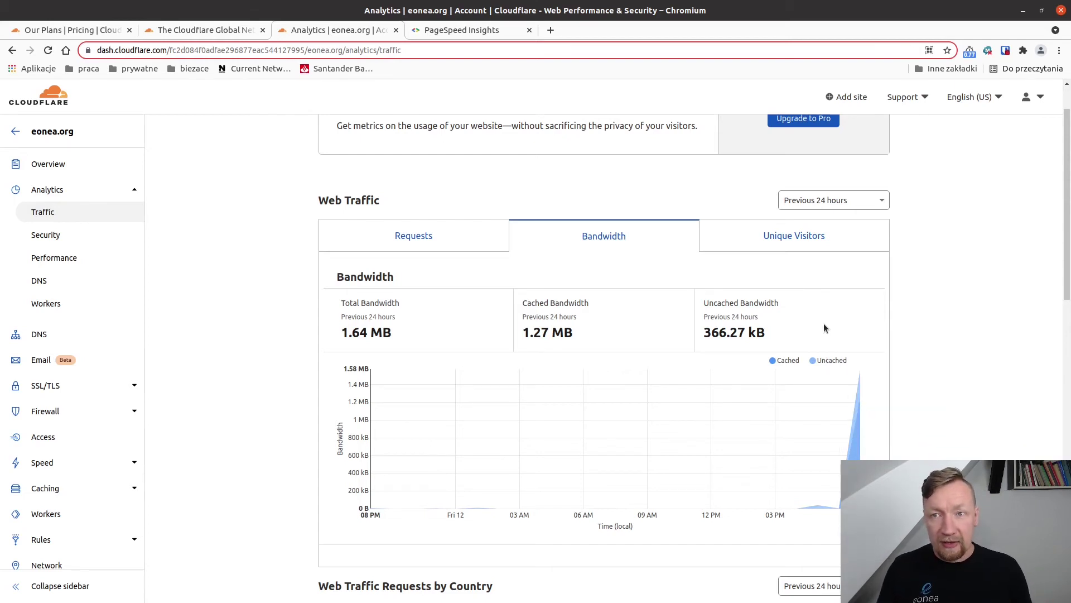
left_click(800, 238)
mouse_move(859, 450)
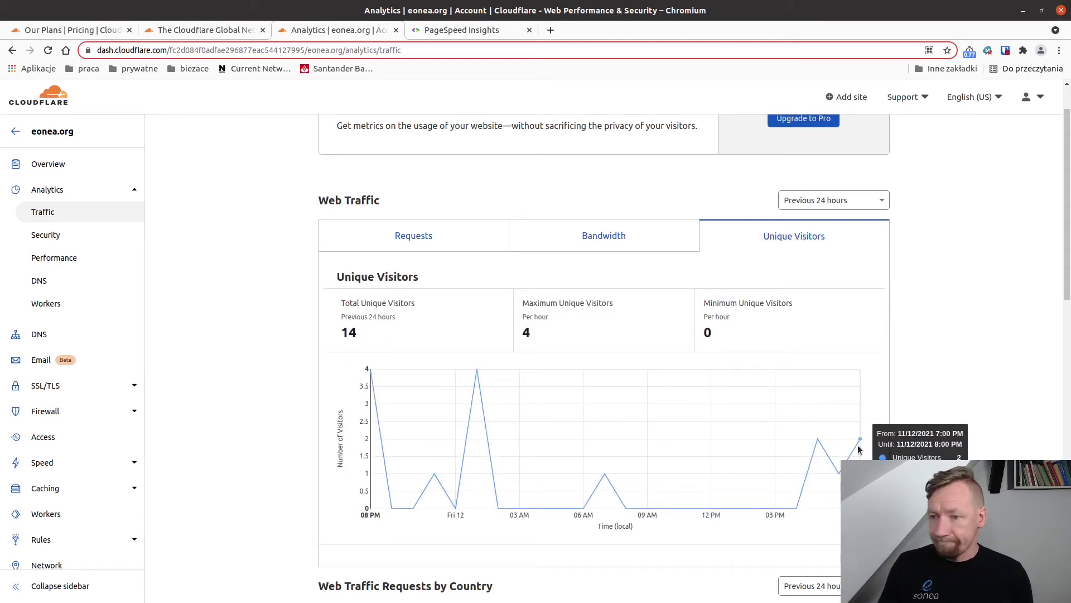
left_click(633, 234)
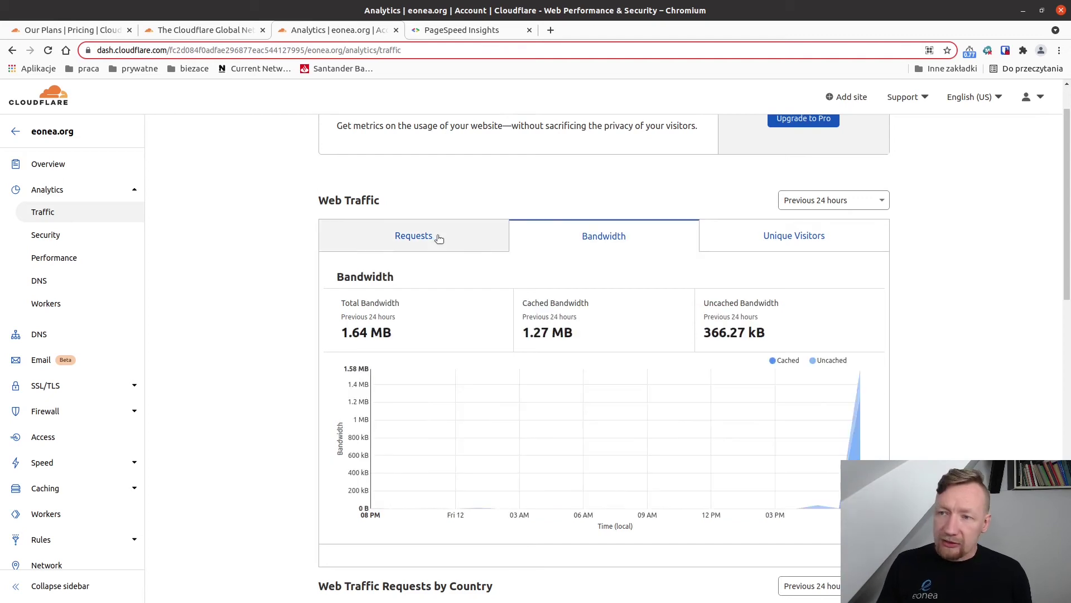
left_click(446, 237)
left_click(595, 240)
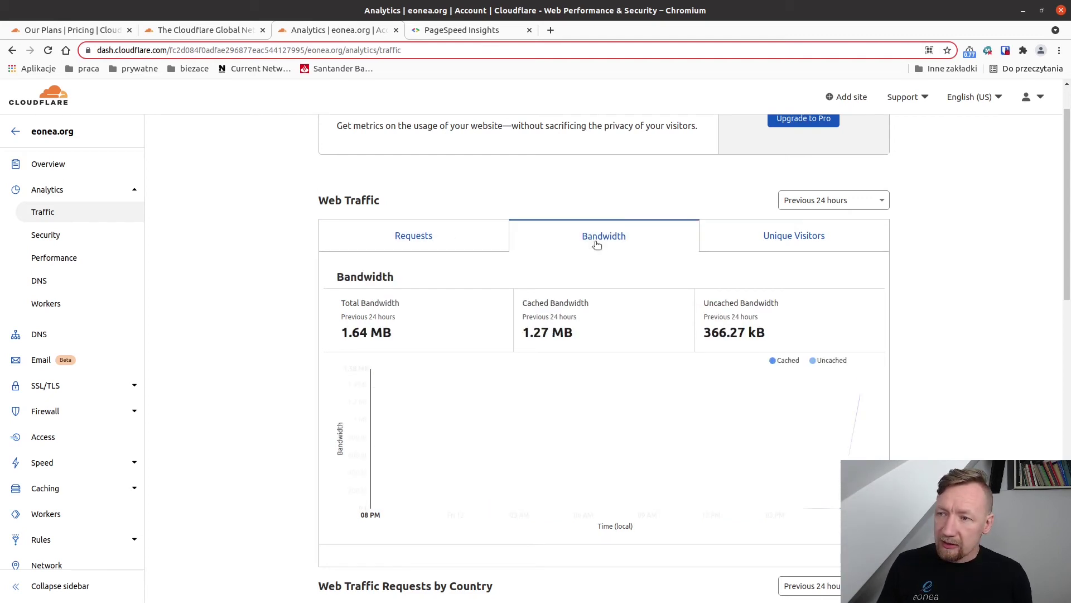
left_click(419, 236)
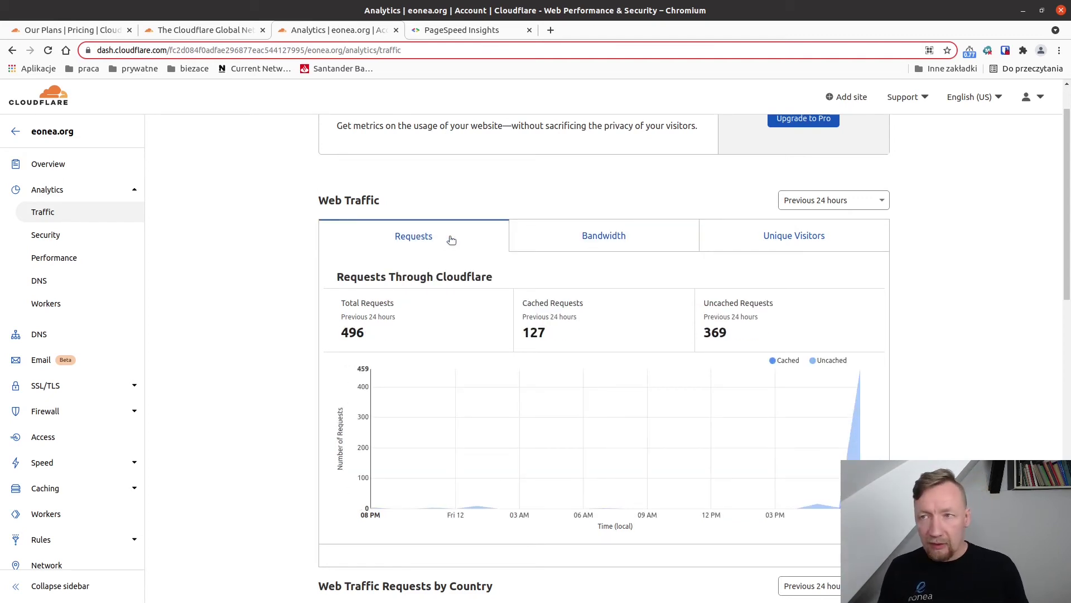
left_click(467, 31)
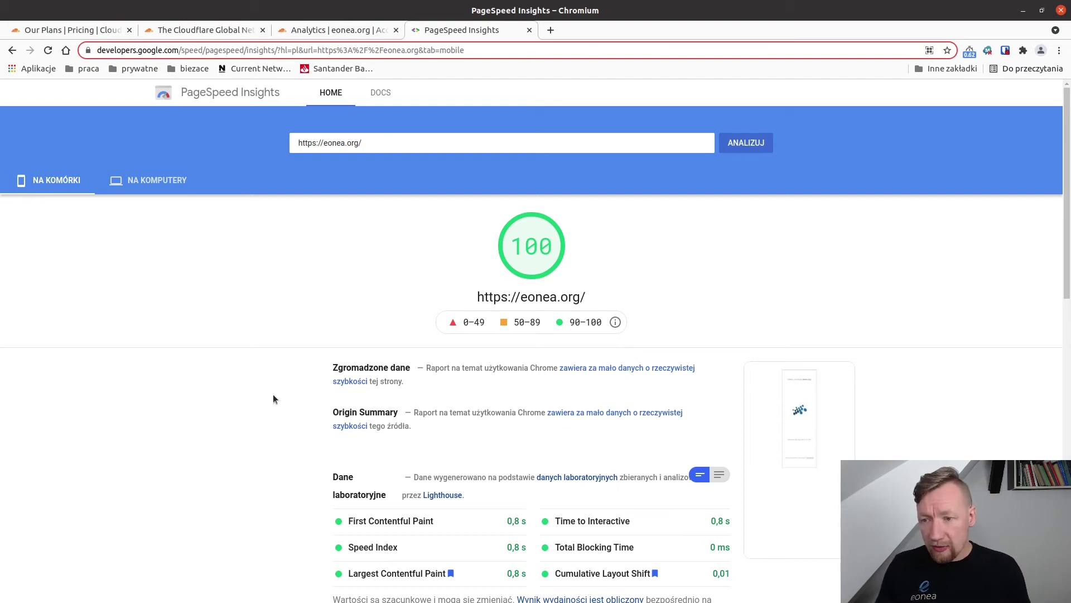
scroll(275, 399, "down", 1)
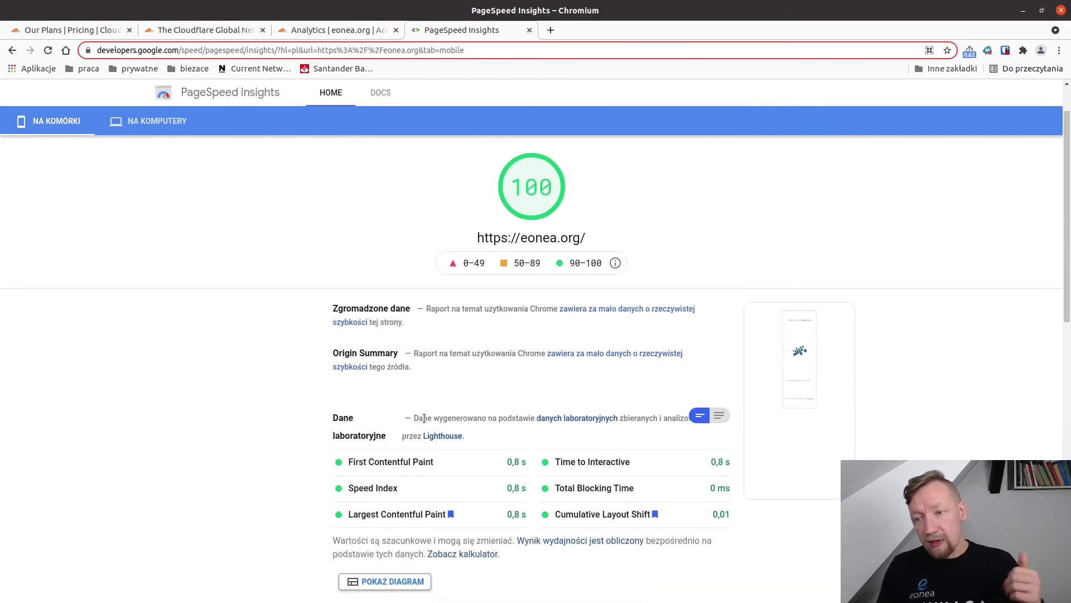
scroll(425, 416, "down", 1)
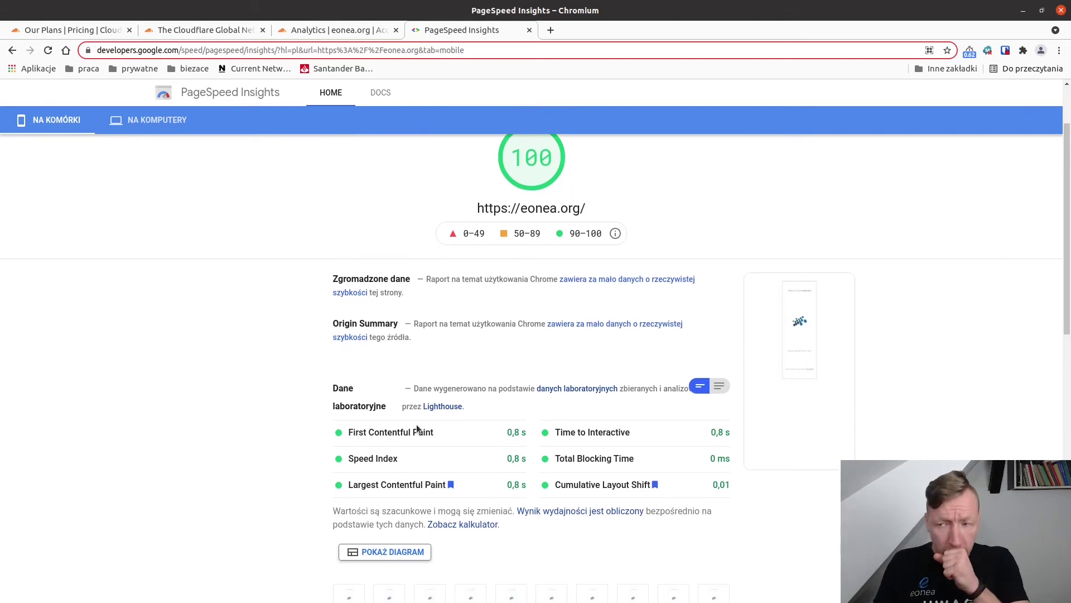
scroll(418, 433, "down", 5)
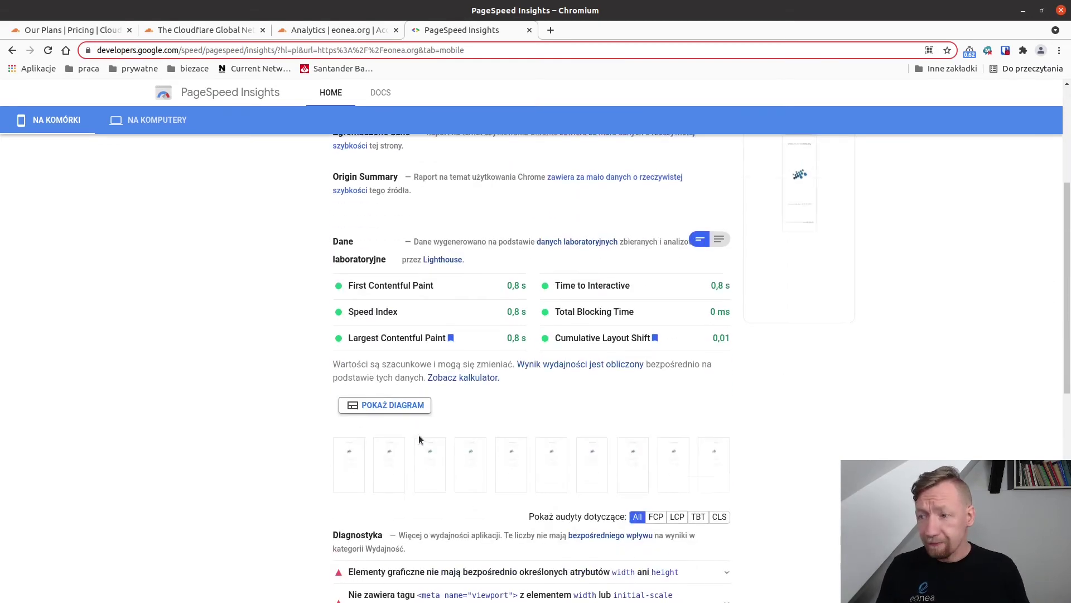
scroll(419, 434, "up", 8)
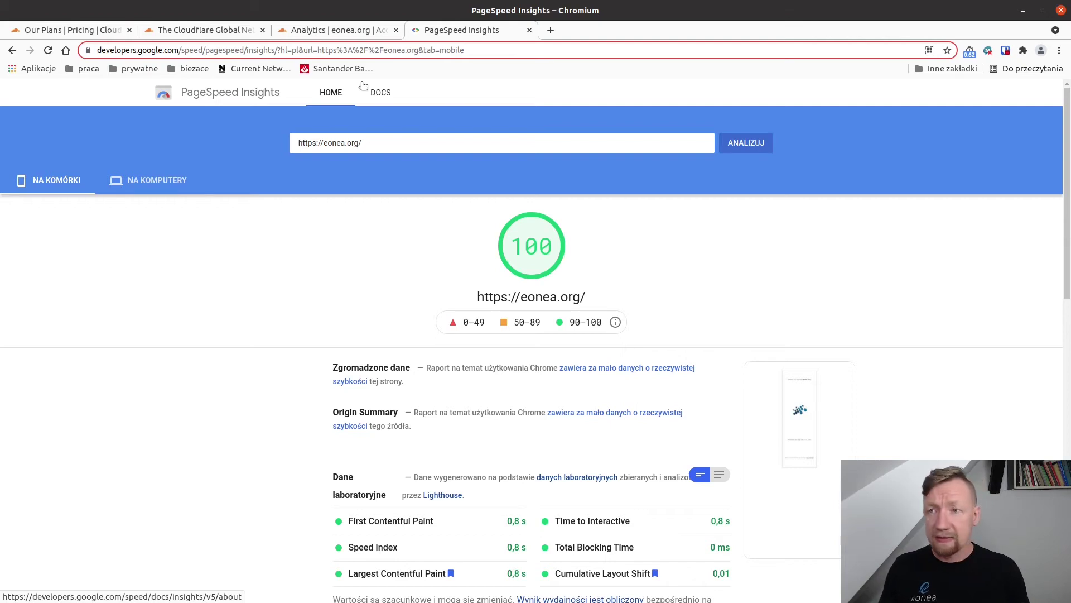
left_click(354, 30)
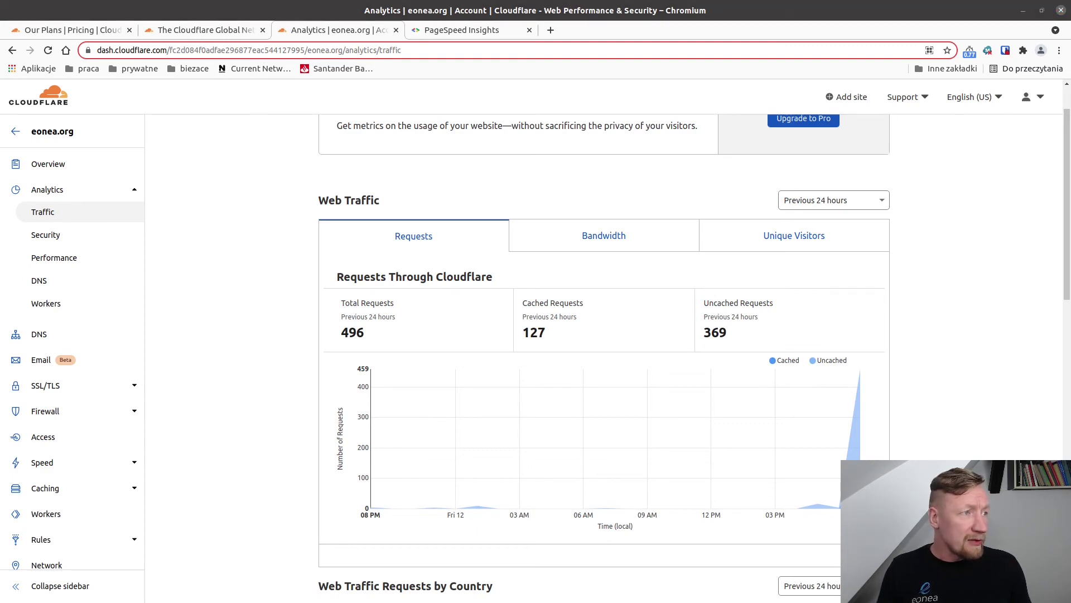
key("alt+Tab")
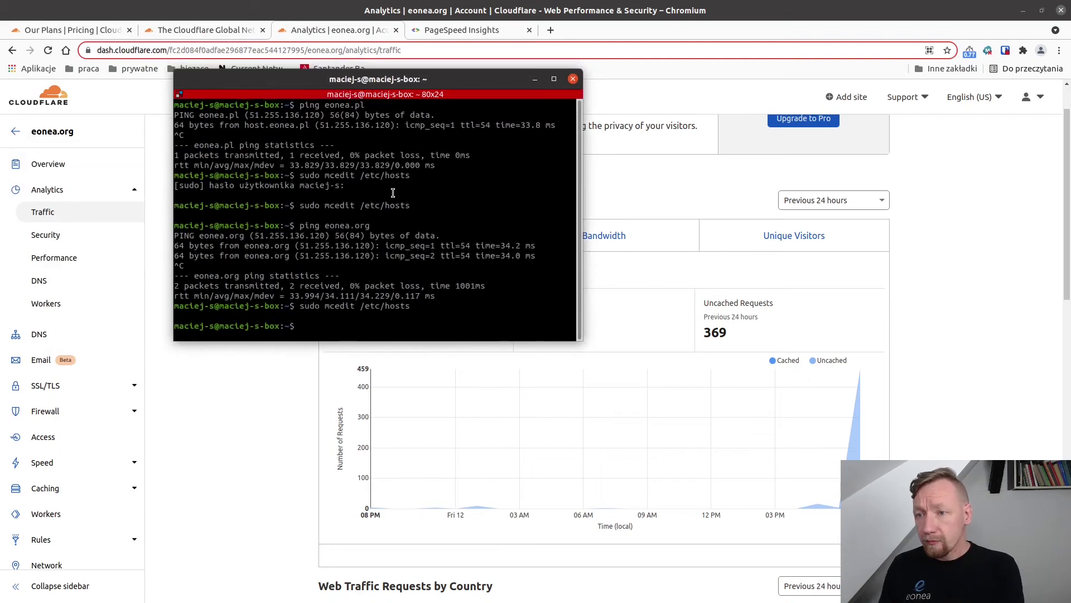
key("super+h")
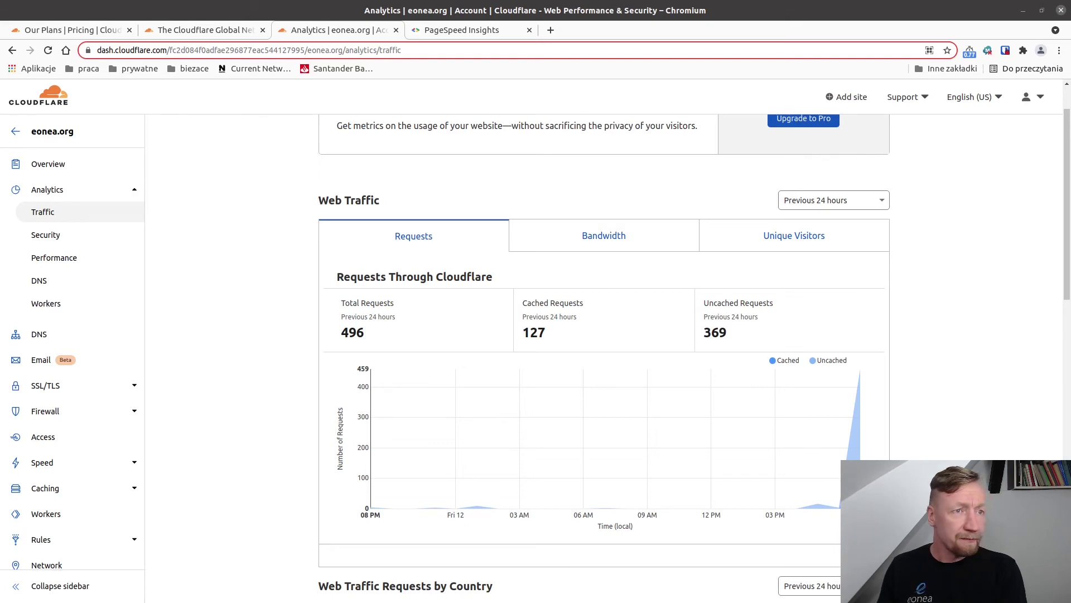
key("alt+Tab")
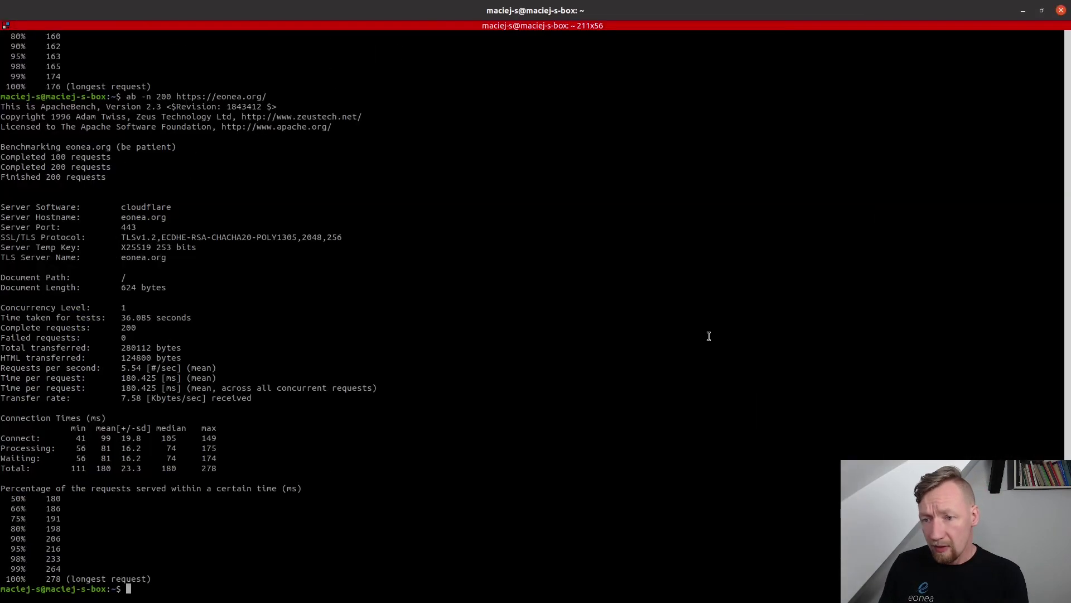
key("Up")
left_click_drag(126, 588, 264, 590)
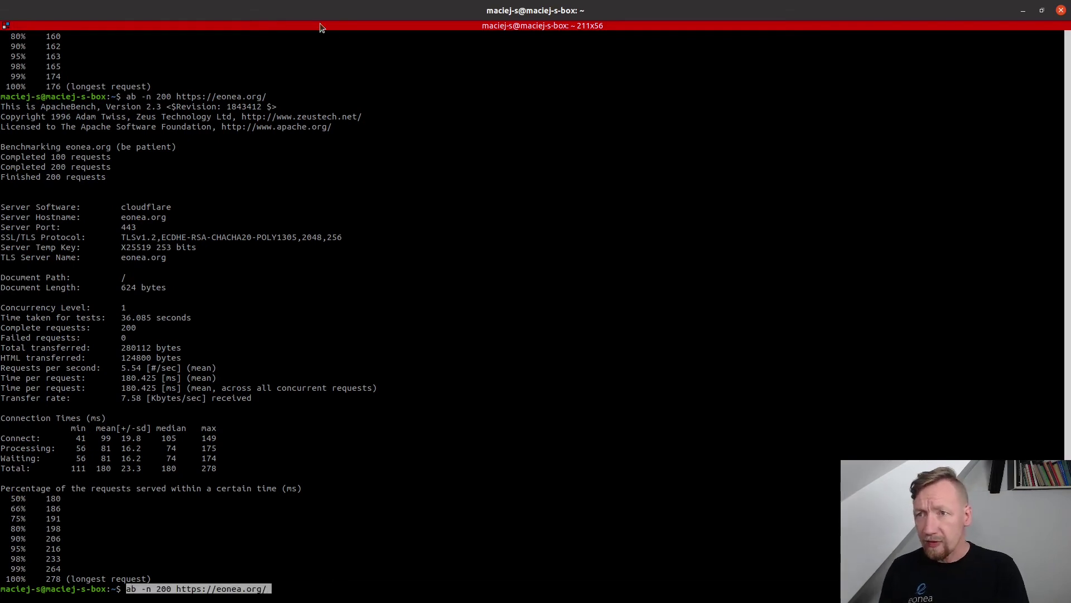
left_click(1042, 10)
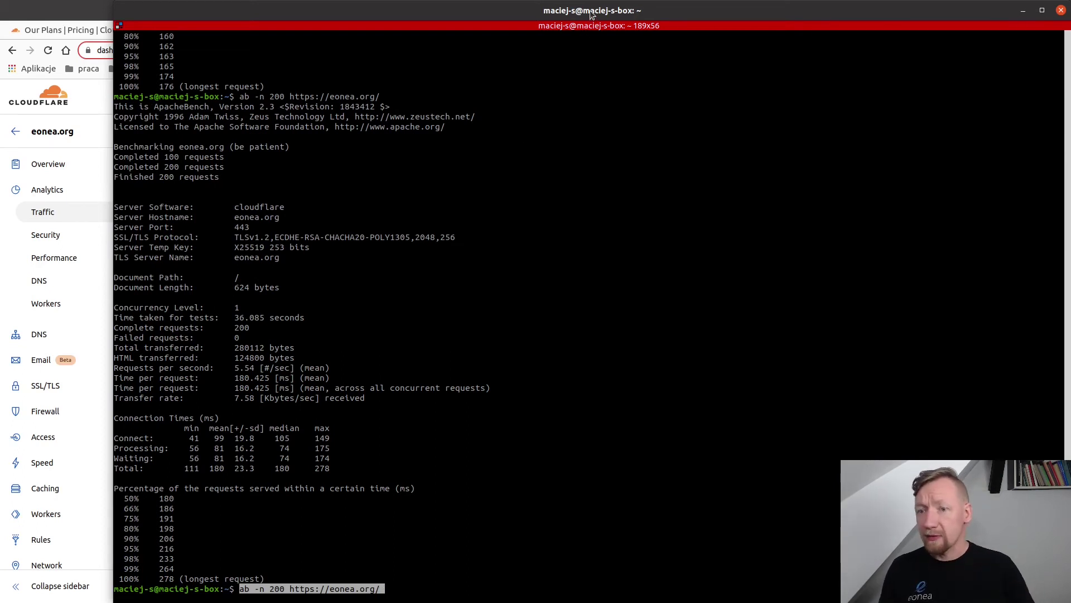
Return to the Cloudflare traffic analytics in the browser and view the unique visitors chart again
key("alt+Tab")
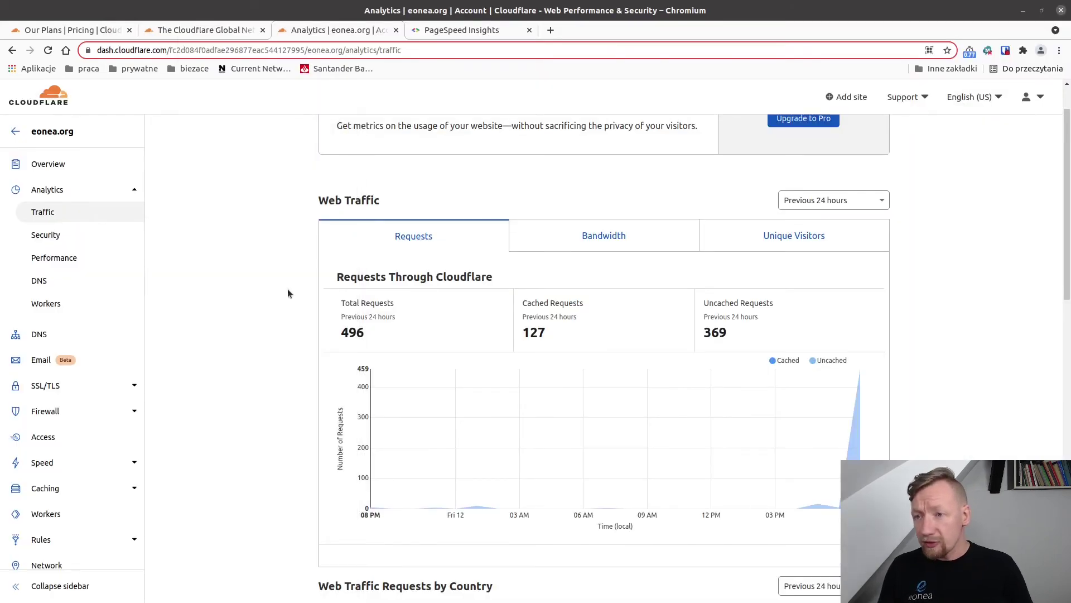
scroll(772, 301, "up", 2)
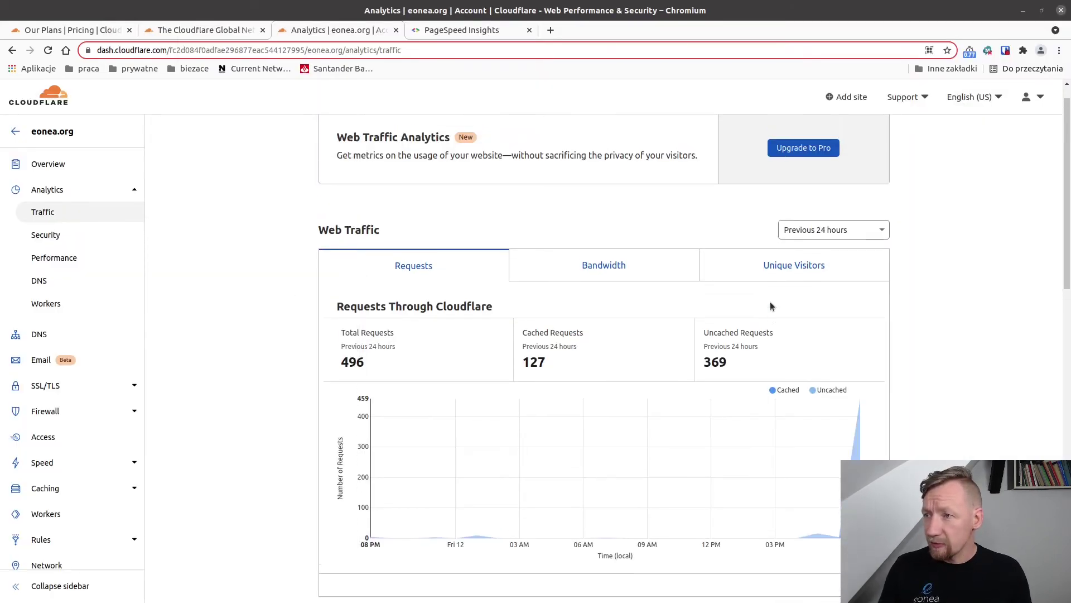
scroll(735, 287, "down", 2)
scroll(797, 280, "up", 1)
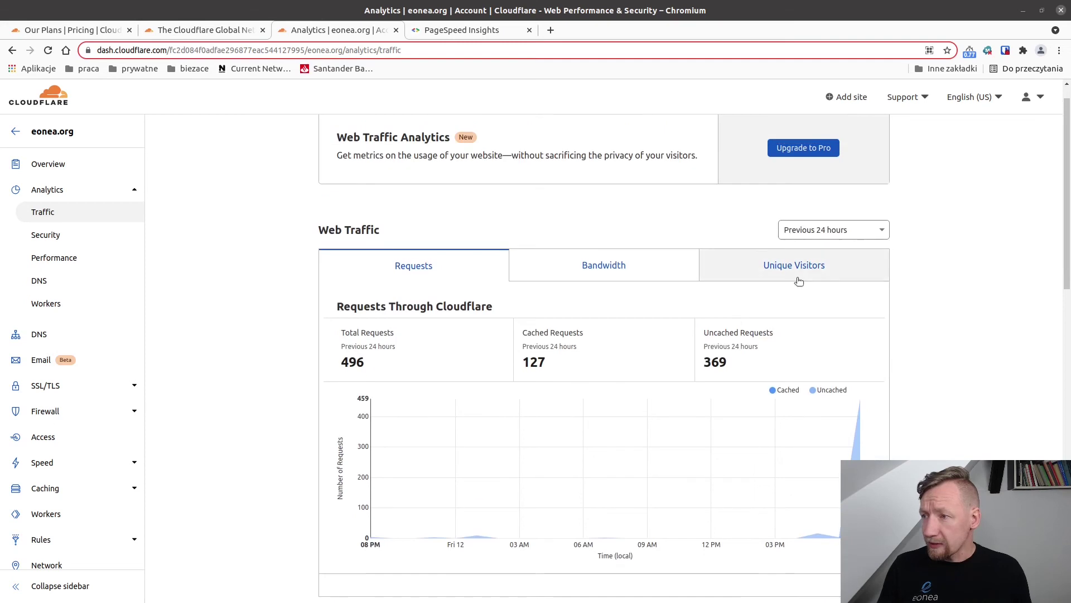
left_click(799, 281)
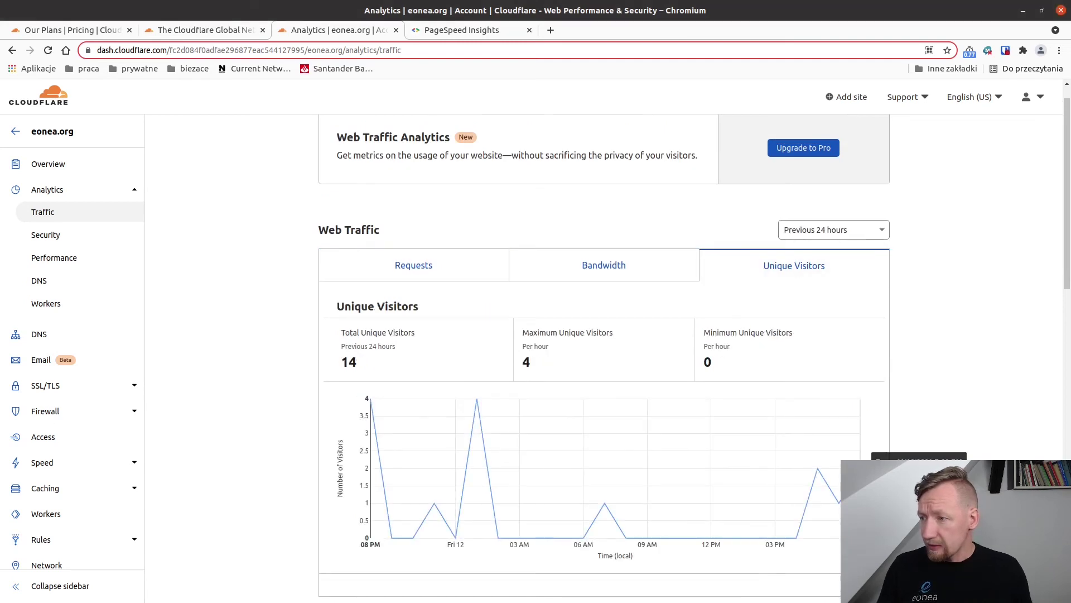
Review the requests chart, the map of requests by country and the list of top traffic countries
left_click(423, 269)
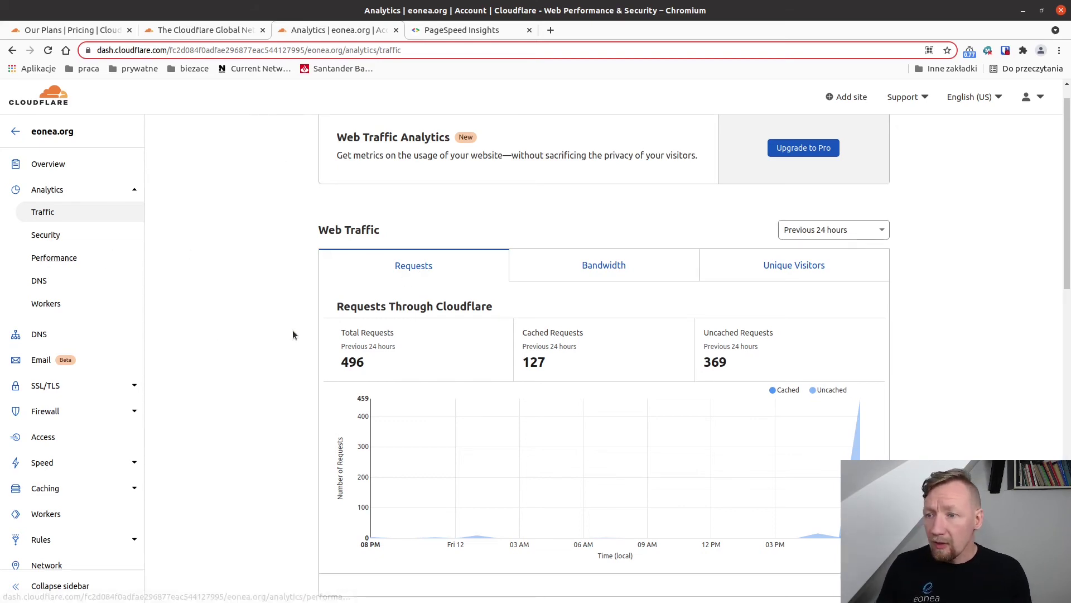
scroll(257, 361, "down", 5)
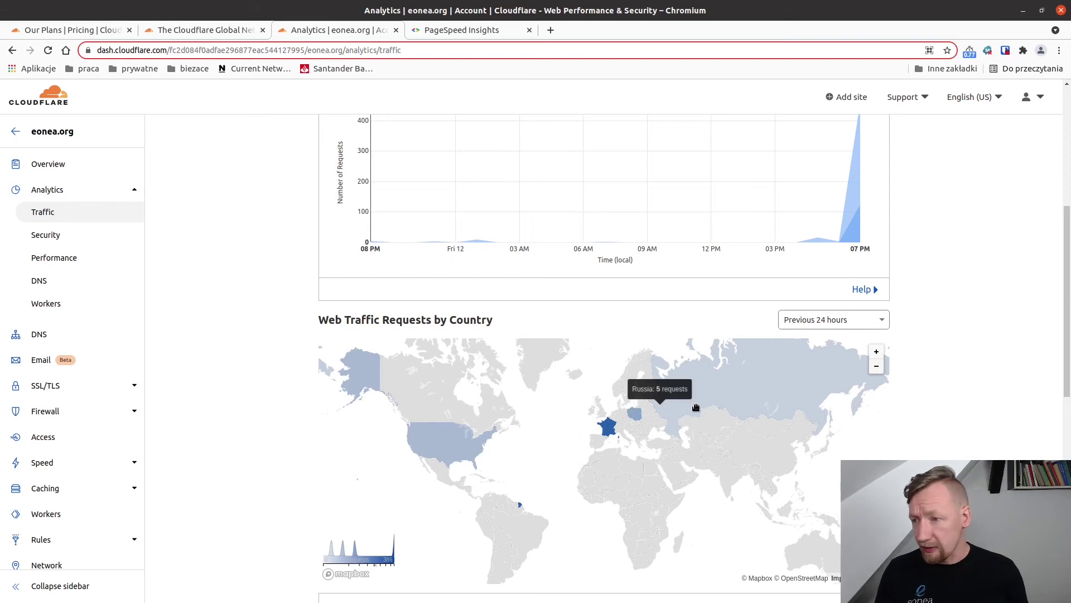
scroll(169, 450, "down", 4)
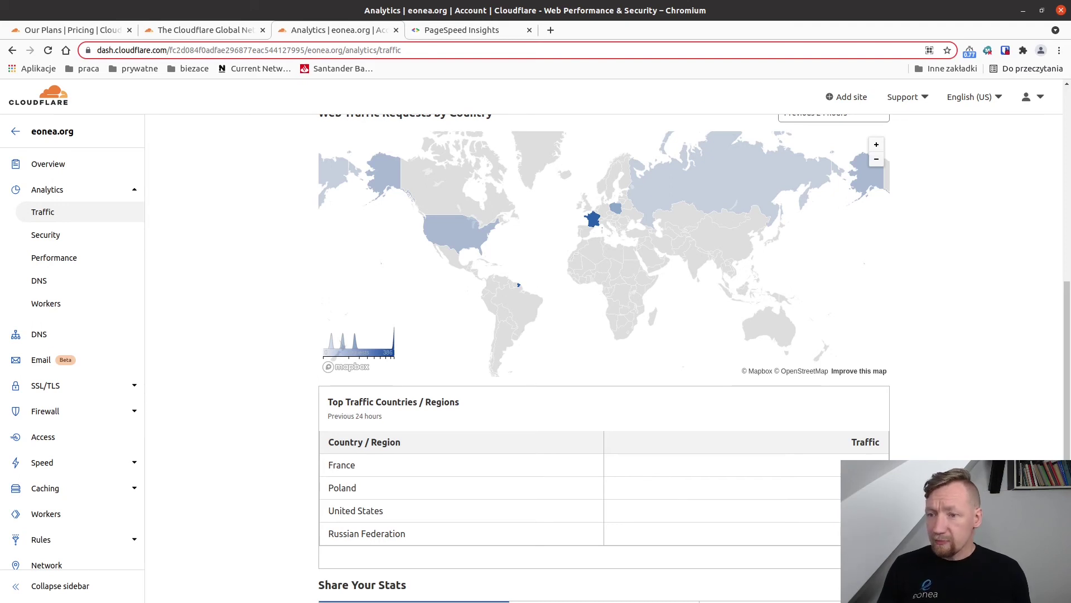
Review the top traffic countries and show the attacks blocked in the Share Your Stats section of the traffic analytics
left_click(449, 32)
left_click(344, 33)
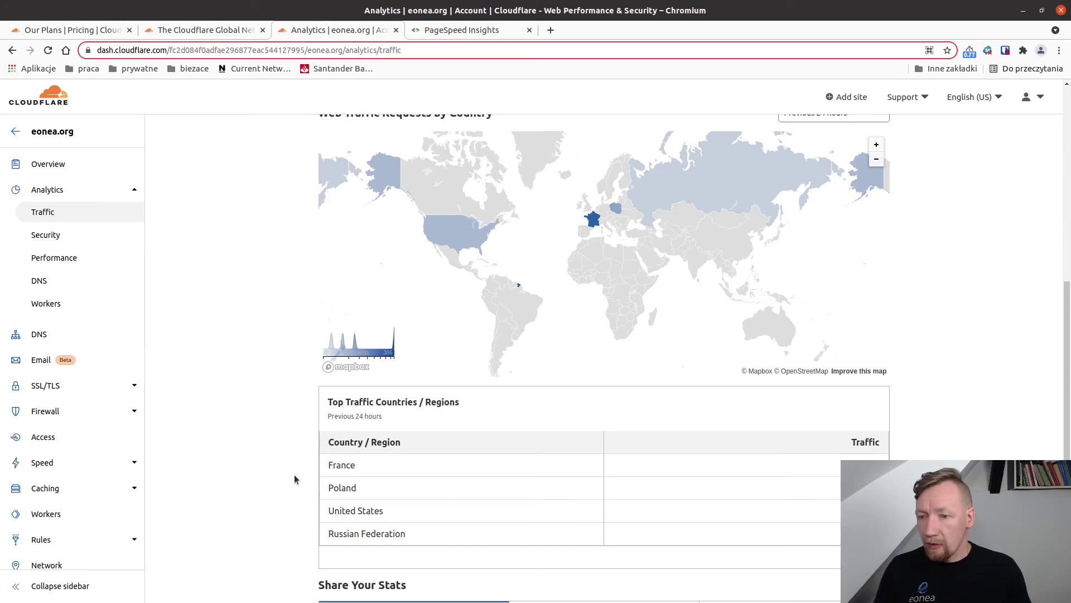
scroll(243, 406, "down", 4)
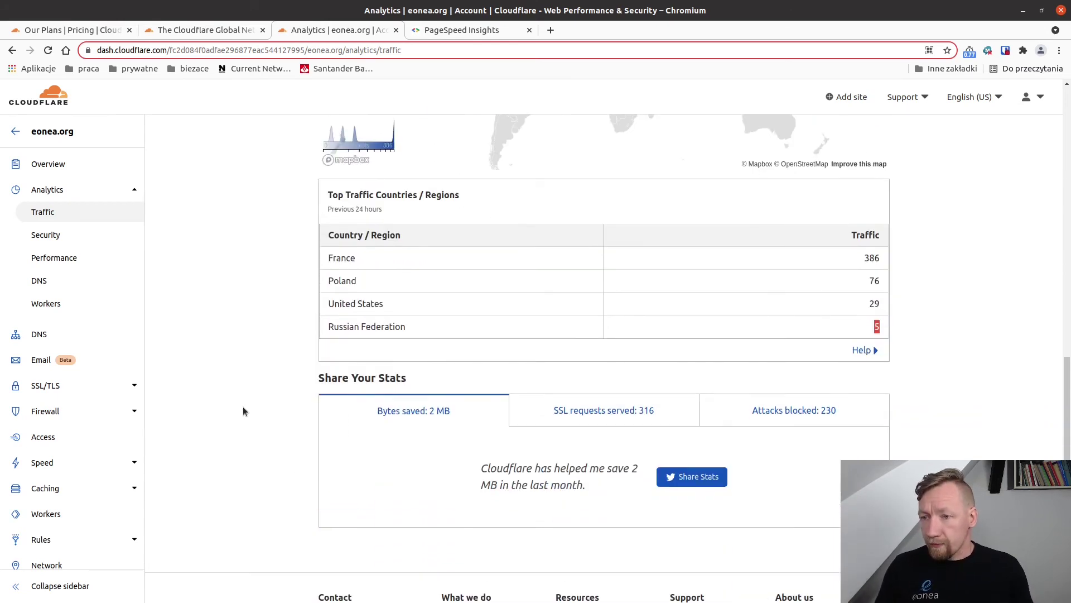
scroll(243, 411, "down", 1)
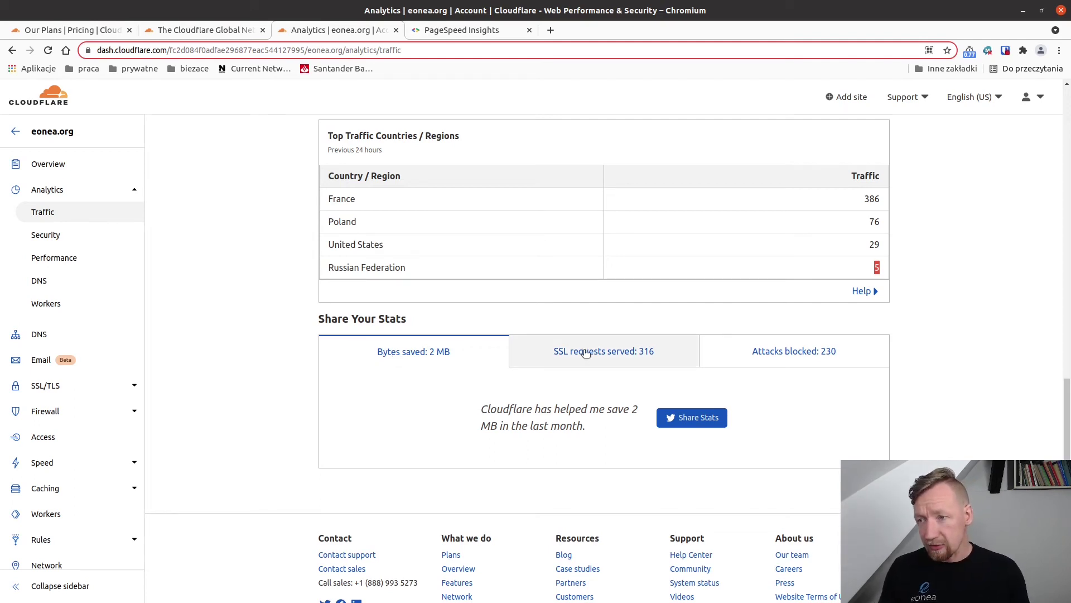
left_click(803, 354)
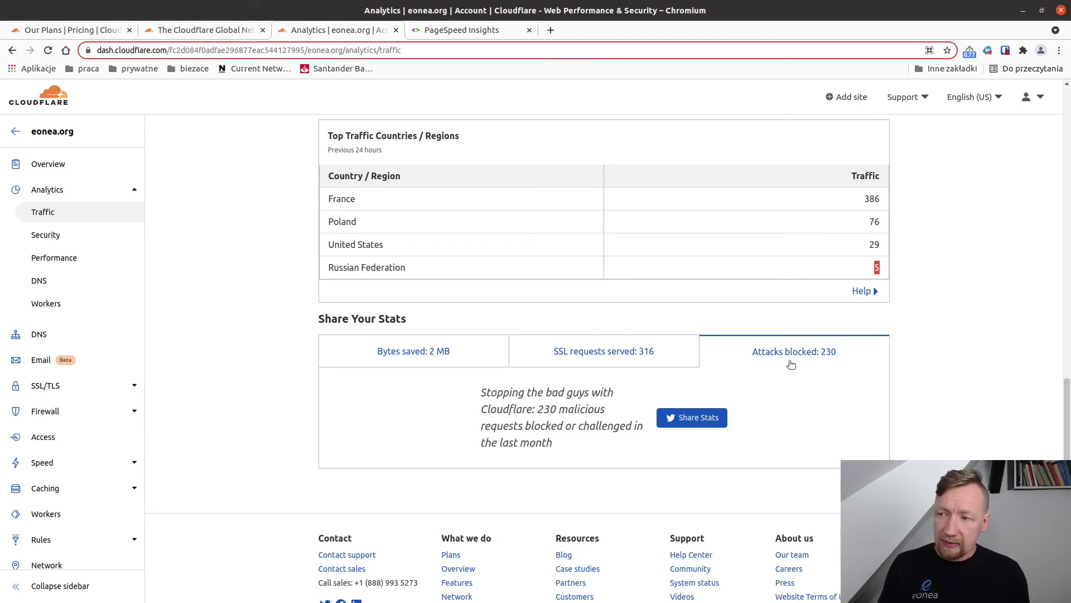
left_click(443, 31)
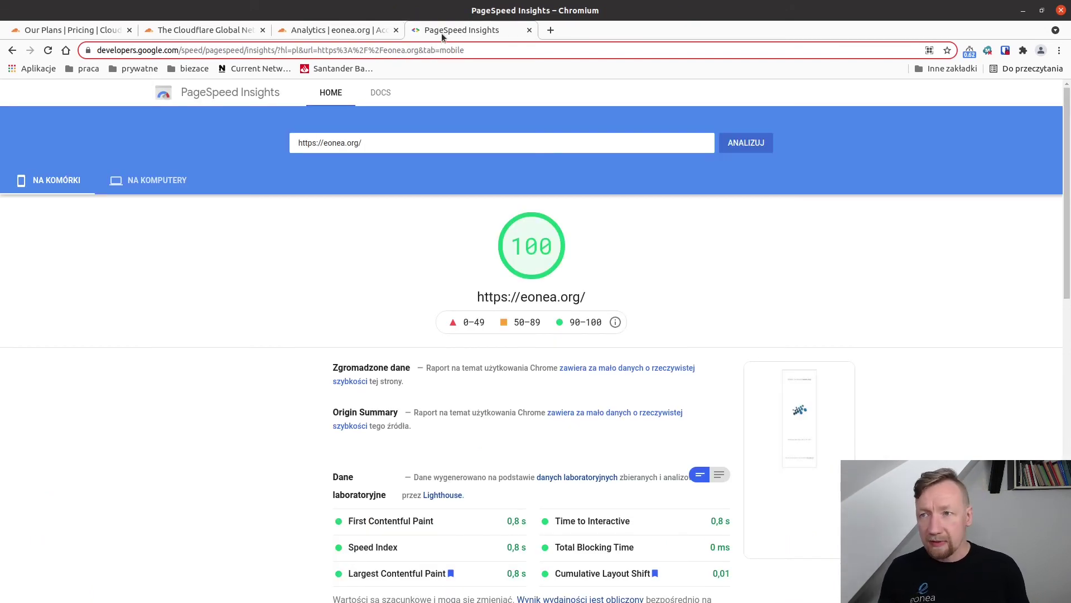
left_click(340, 32)
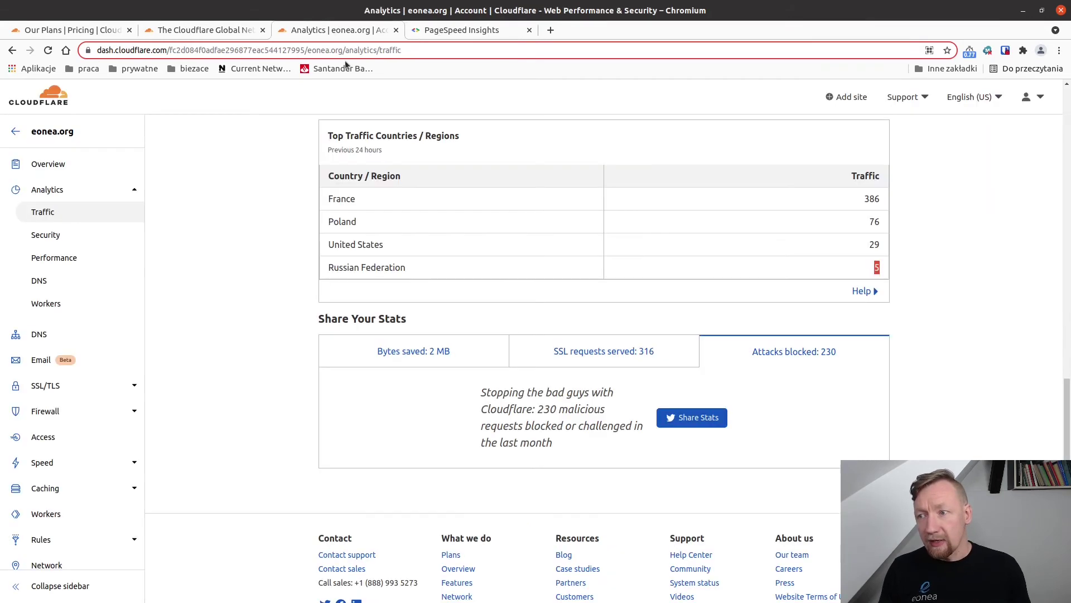
scroll(264, 283, "up", 2)
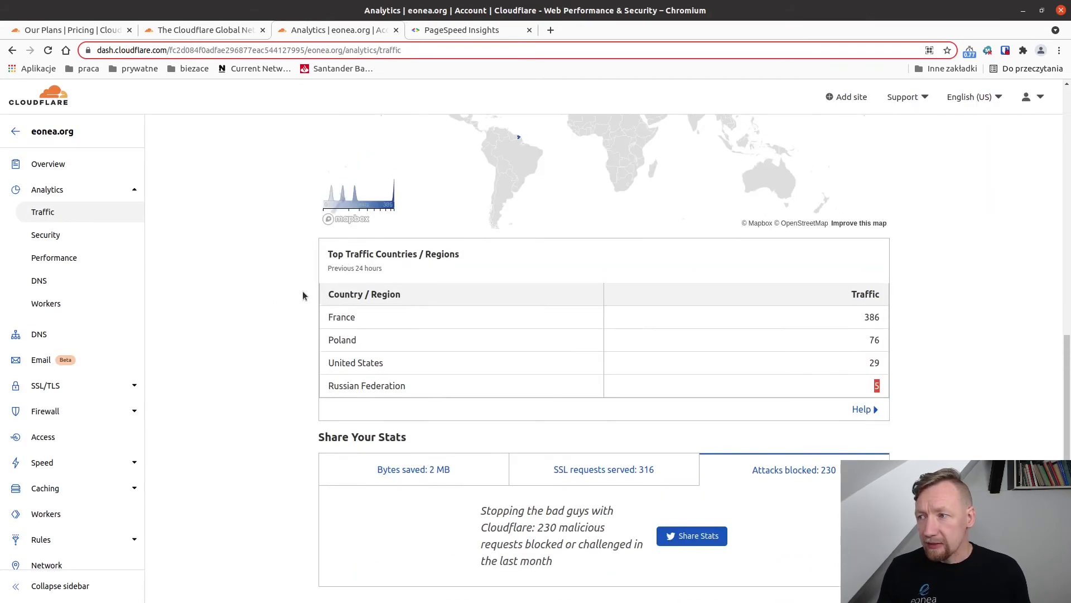
scroll(328, 306, "down", 1)
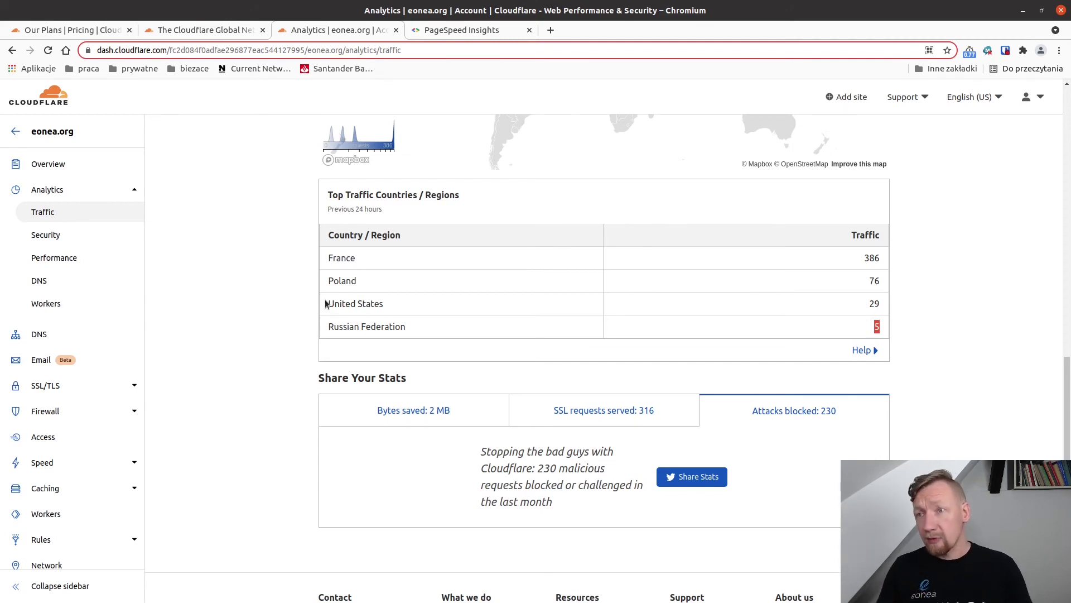
left_click(468, 31)
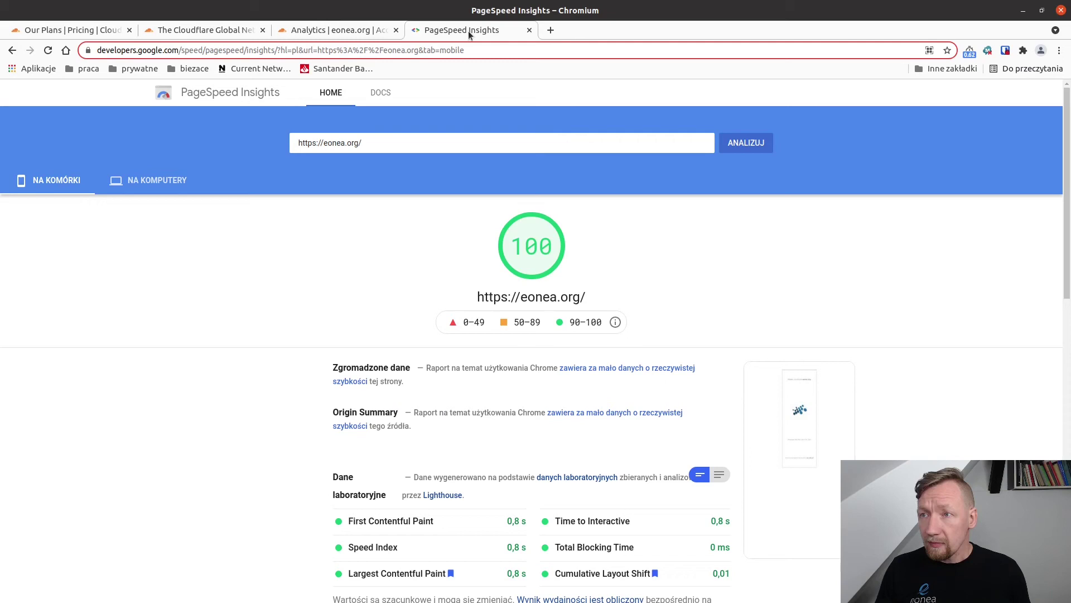
left_click(347, 31)
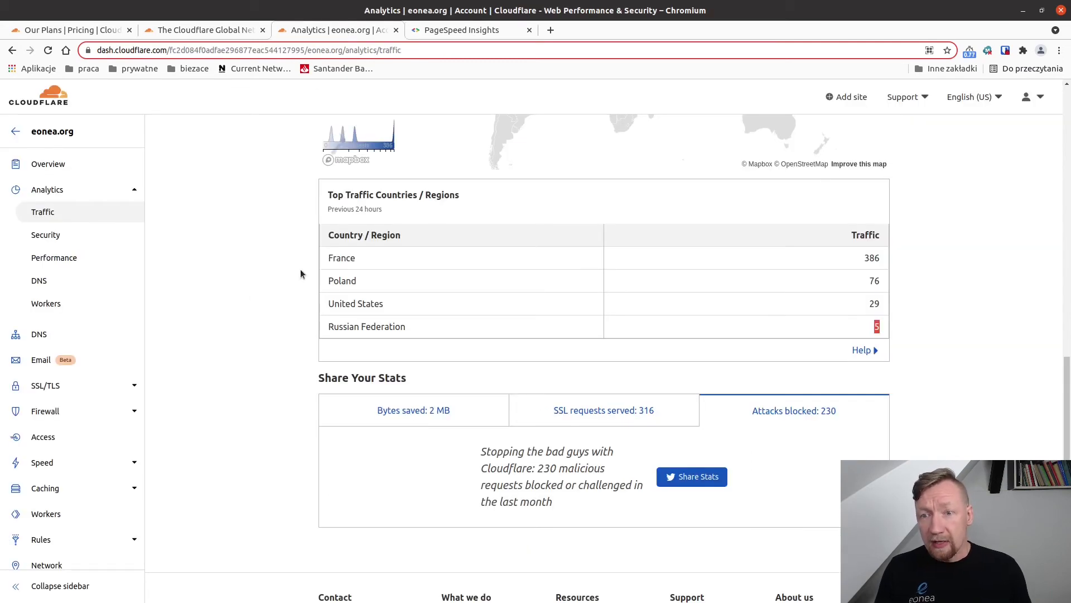
Open the performance analytics and examine the HTTP version, bandwidth saved and content type charts for the previous 24 hours
left_click(58, 262)
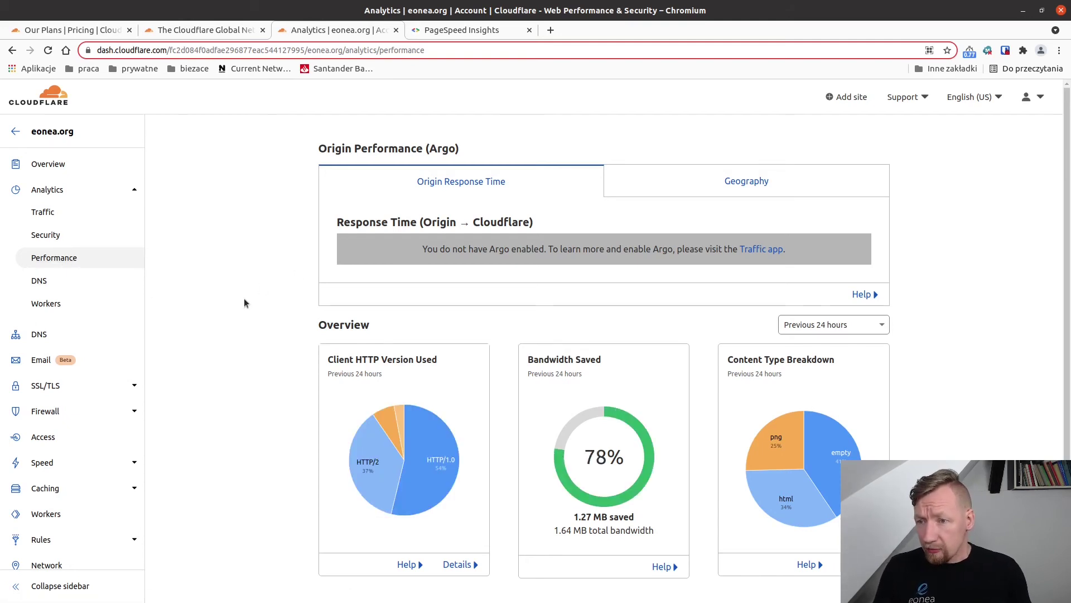
scroll(244, 302, "down", 1)
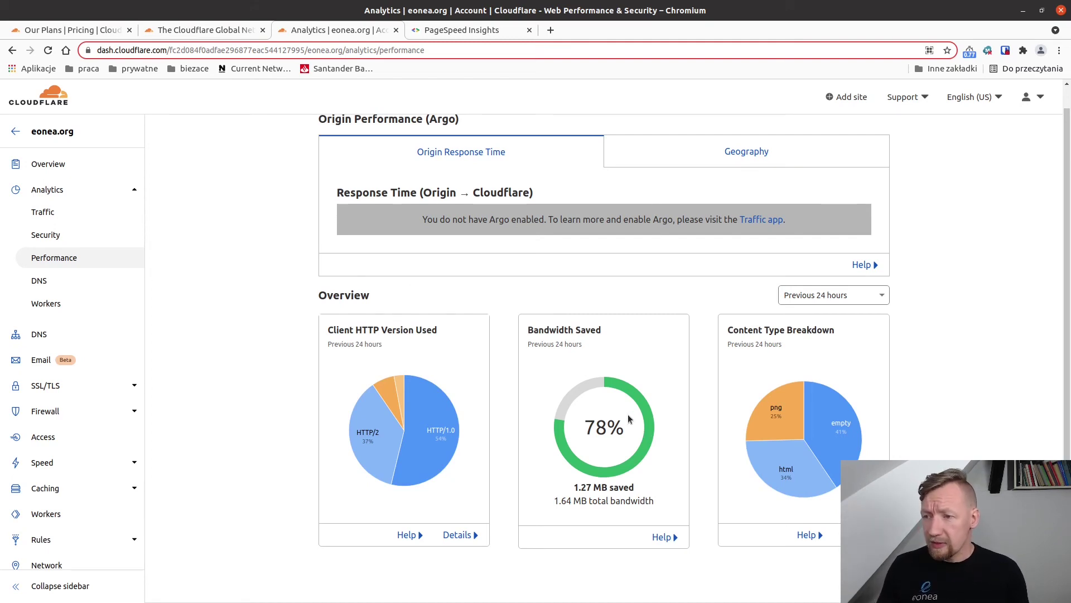
mouse_move(796, 468)
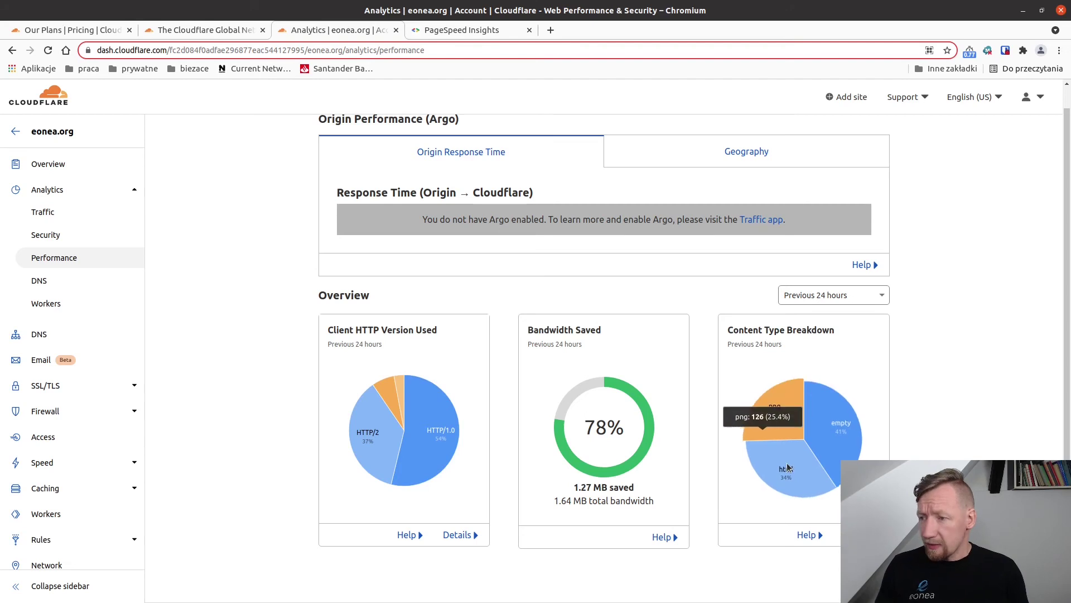
mouse_move(794, 421)
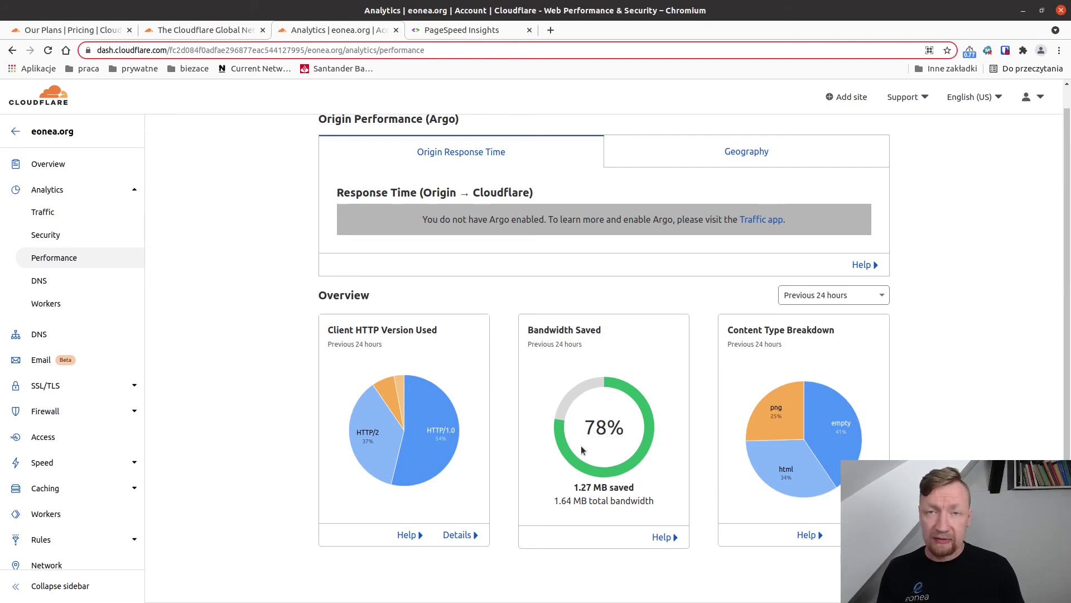
scroll(580, 441, "down", 3)
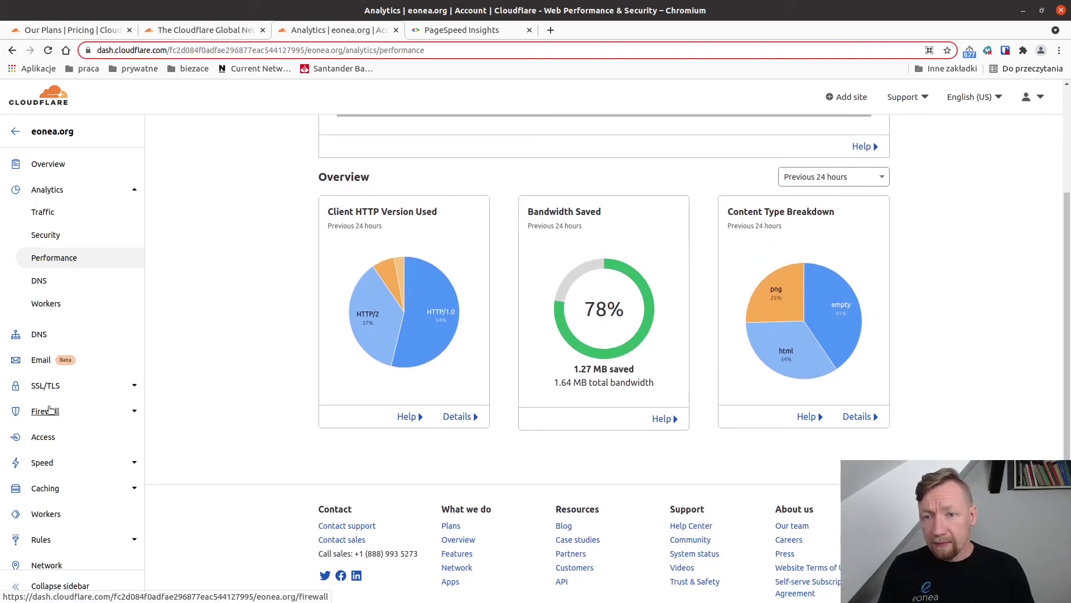
Open the HTTP DDoS attack protection configuration in the firewall and inspect the available ruleset actions without changing the selection
left_click(45, 412)
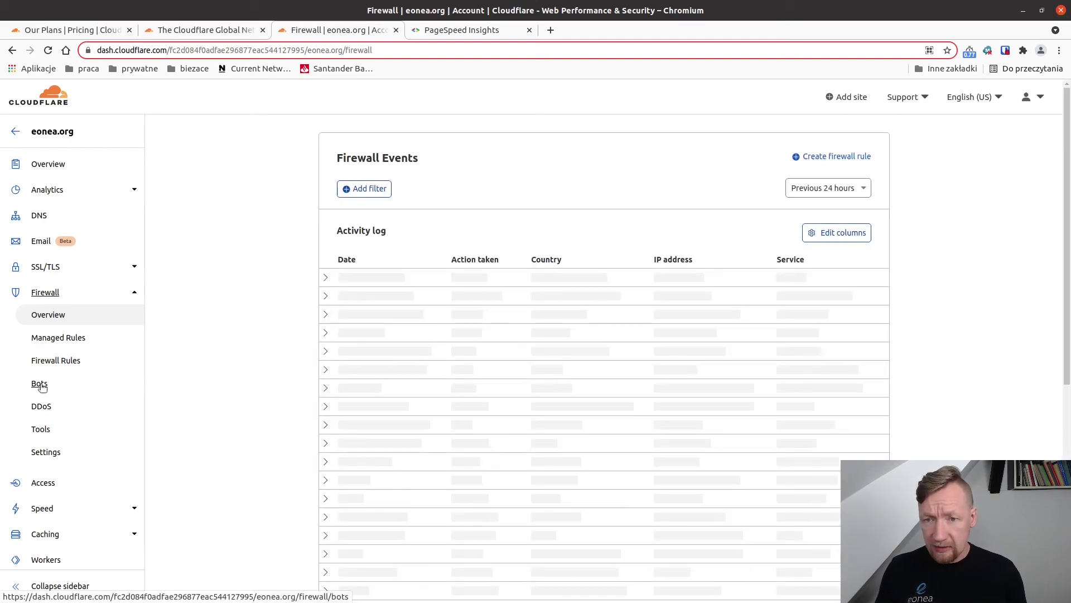
left_click(44, 407)
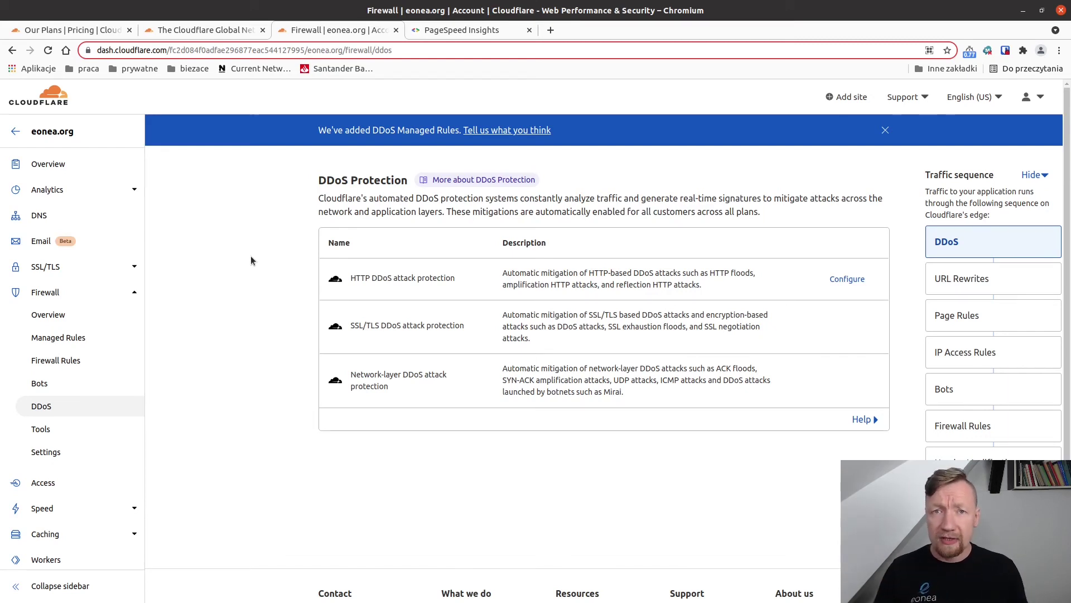
left_click(845, 279)
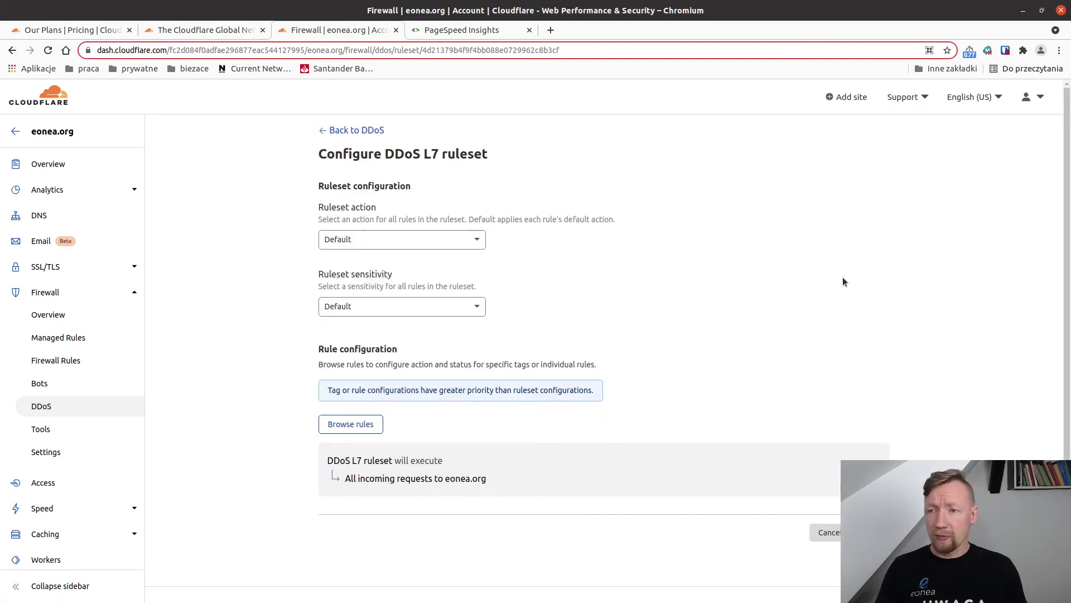
left_click(474, 240)
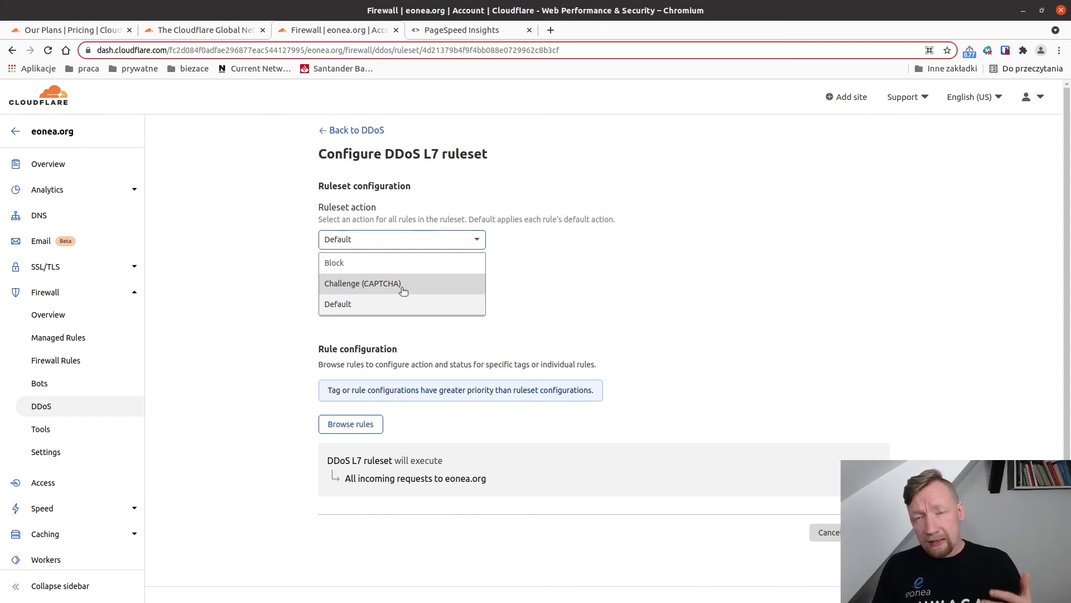
left_click(226, 231)
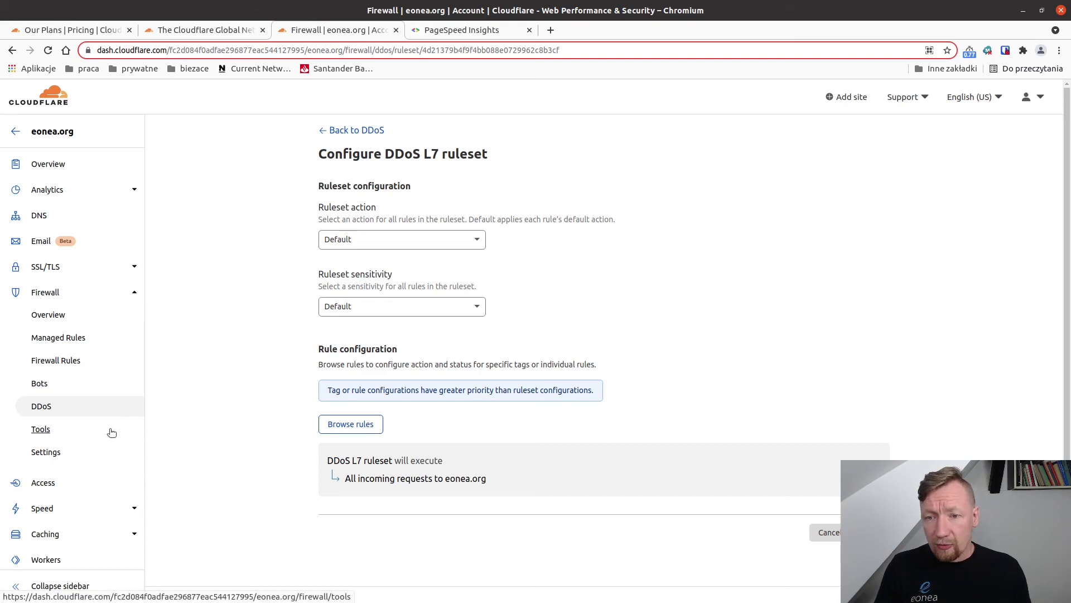
Open the Speed overview, expand the measurement details and review the loading comparison and critical loading times
left_click(43, 507)
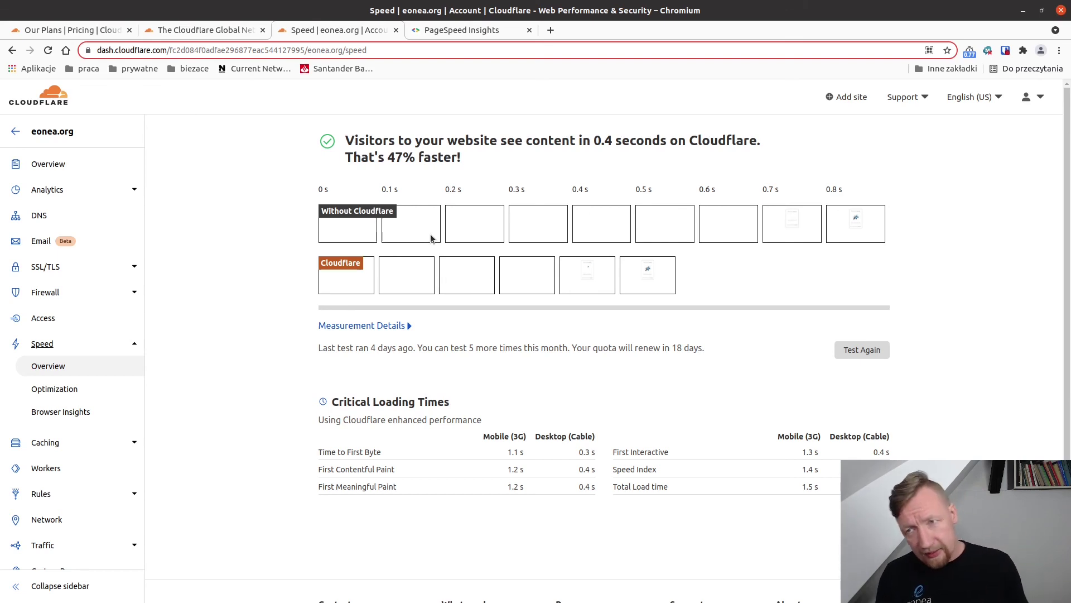
left_click(394, 329)
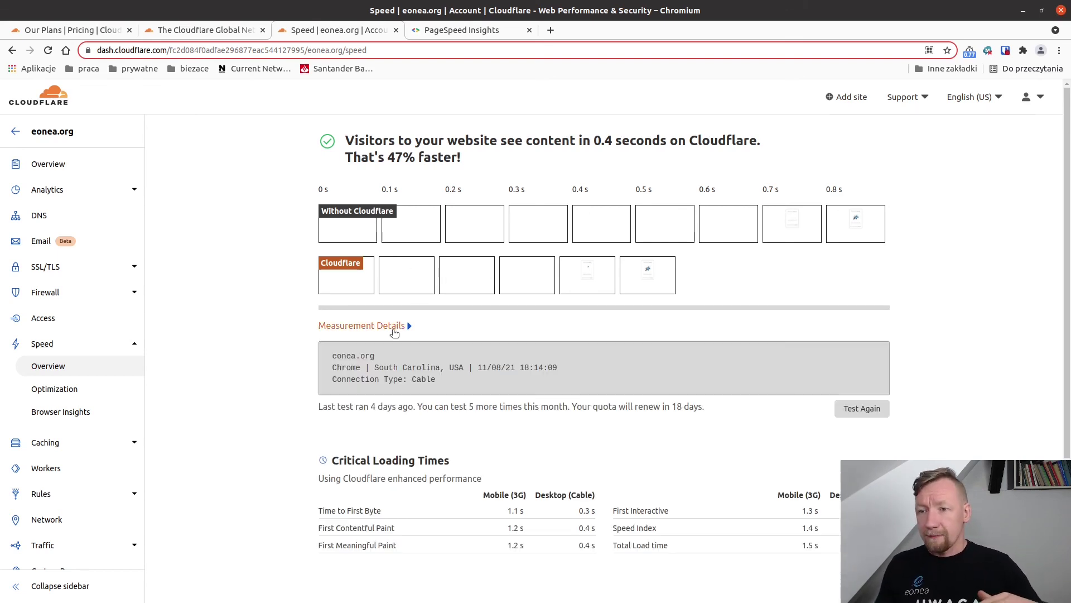
left_click_drag(374, 367, 472, 368)
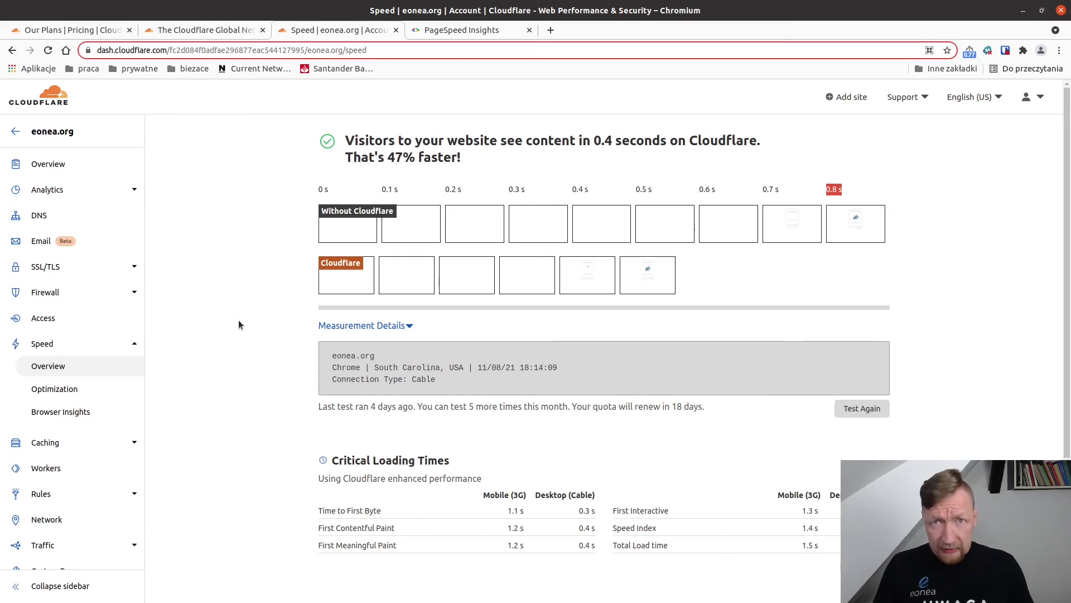
scroll(239, 325, "down", 3)
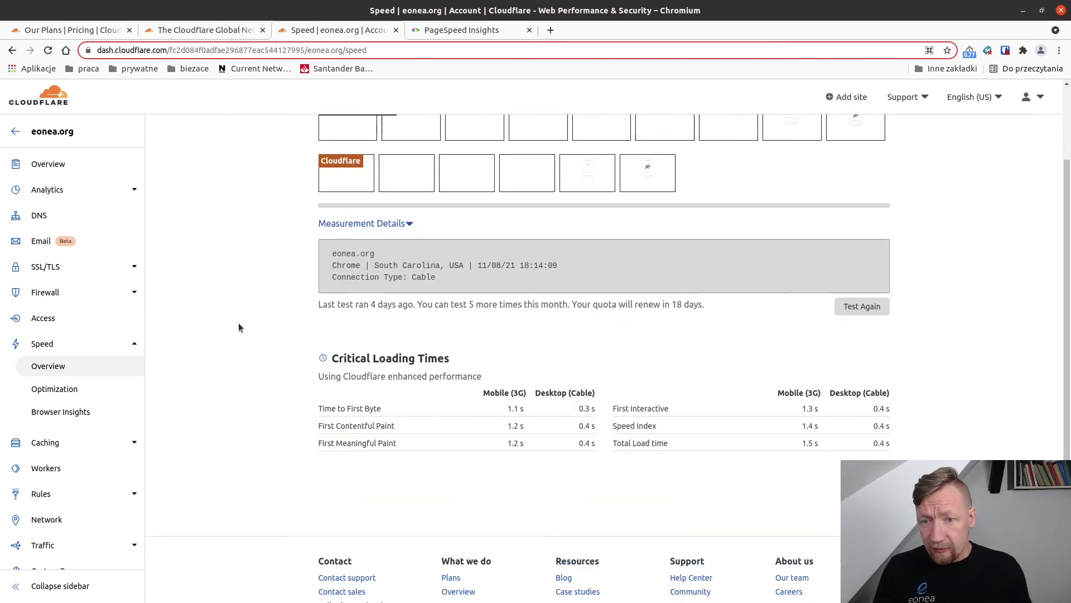
scroll(239, 328, "up", 3)
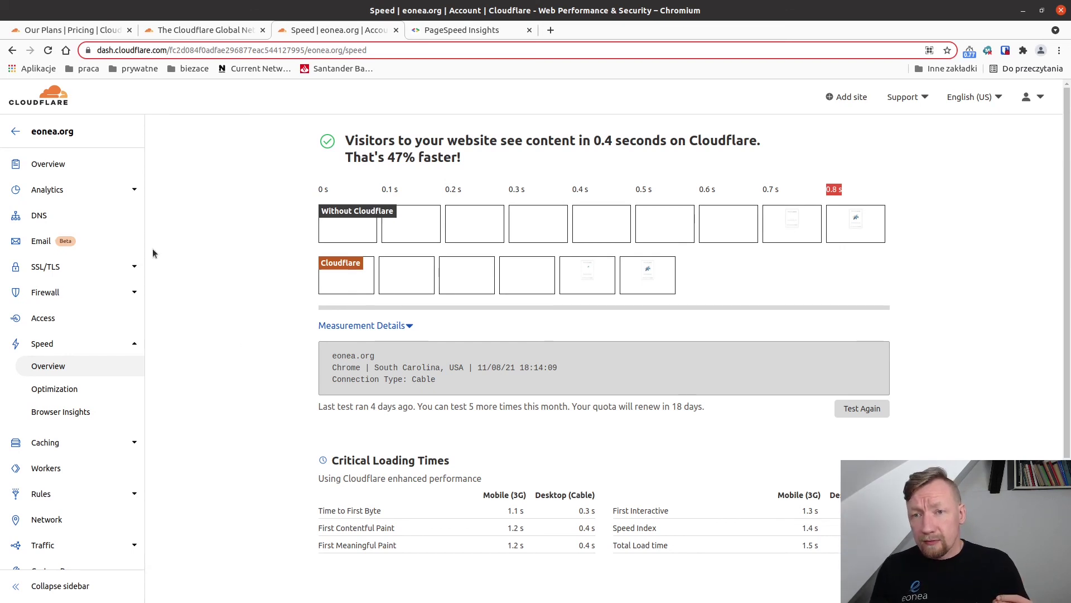
Return to the firewall's DDoS protection page and open URL Rewrites from its traffic sequence
left_click(54, 294)
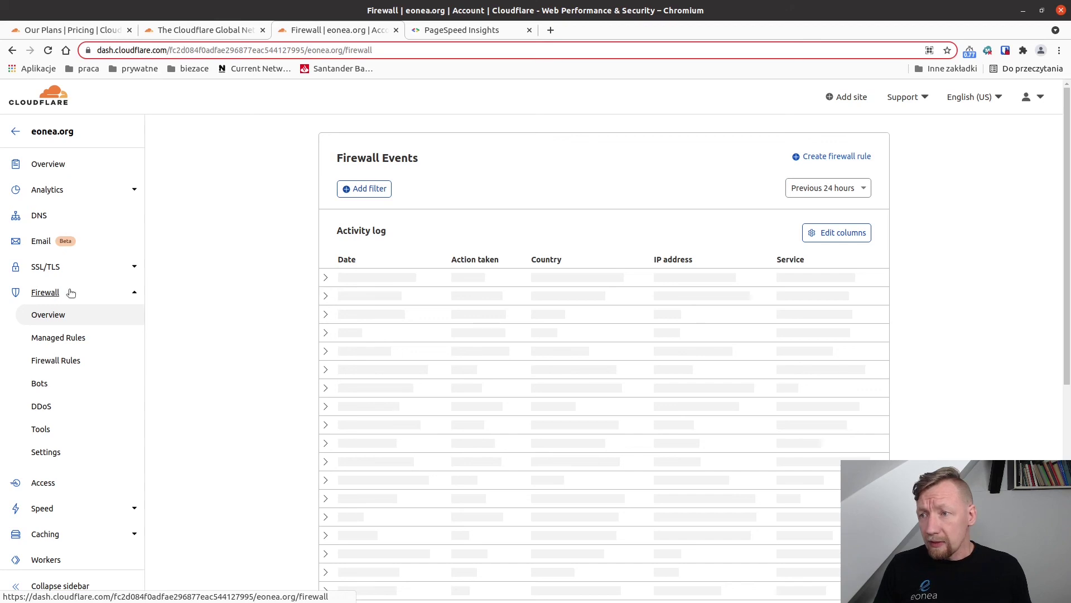
left_click(42, 406)
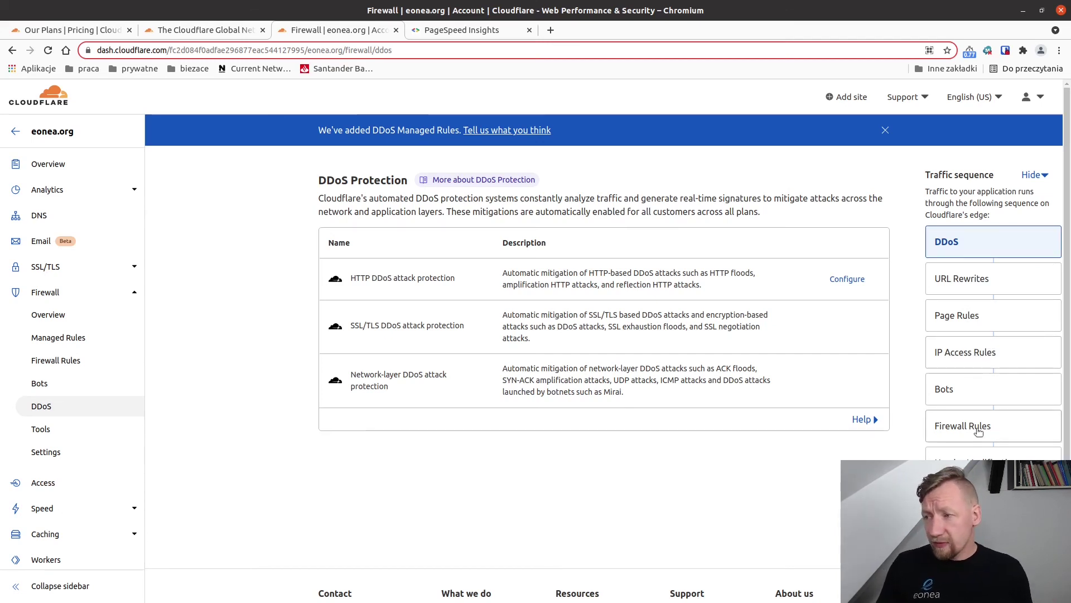
left_click(976, 282)
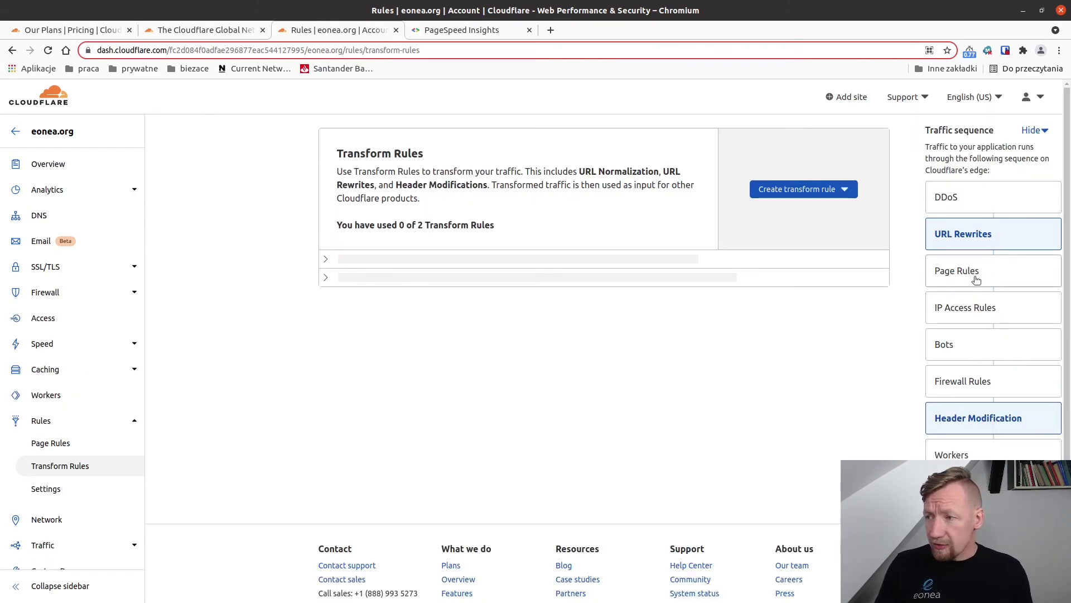